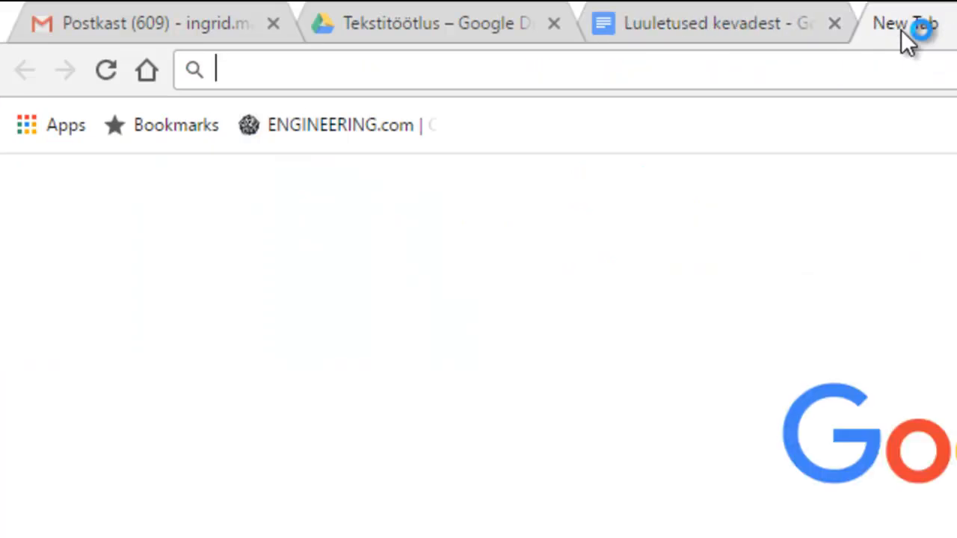
Search Google for "luuletus kevad" and open the "KEVADLUULETUSED - DELFI Täheke" result
text(luu)
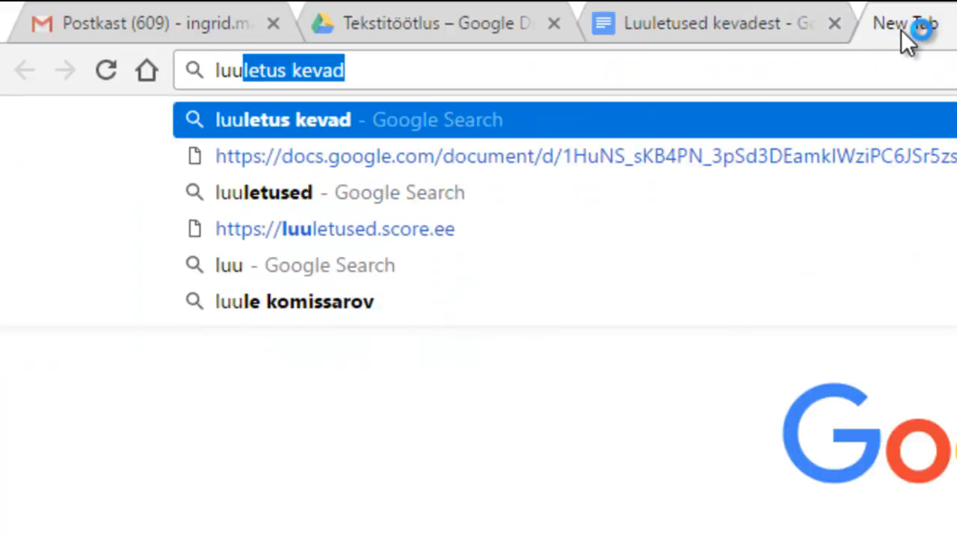
text(le)
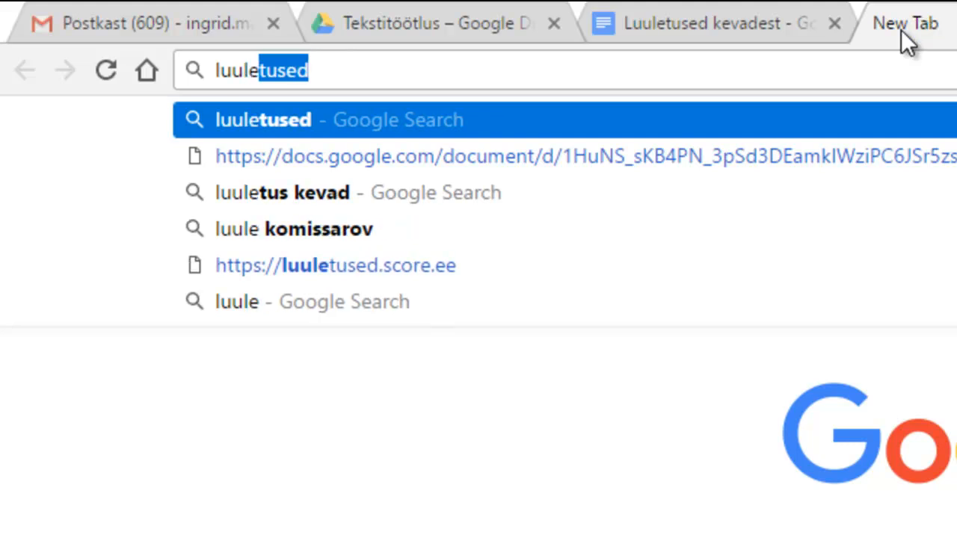
text(tus kevad)
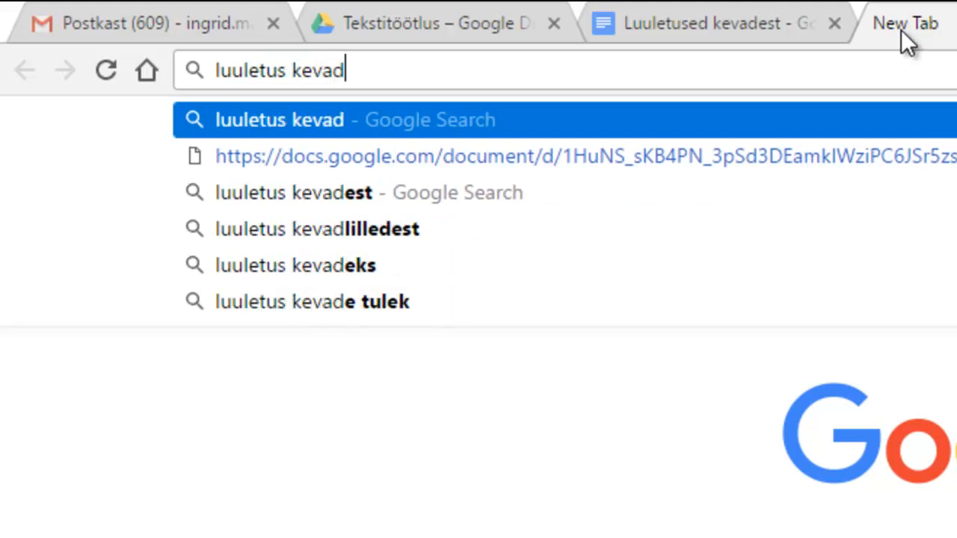
key(Return)
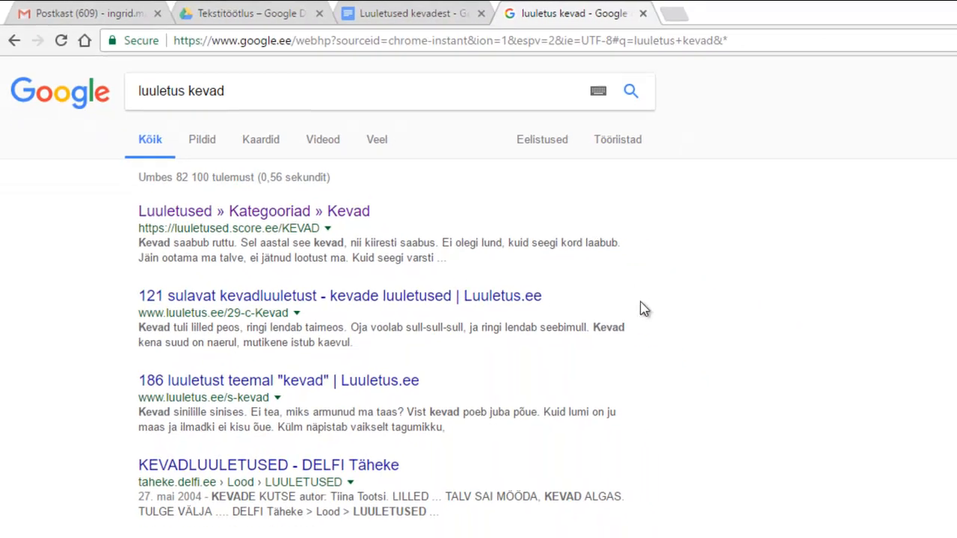
scroll(642, 308, down, 3)
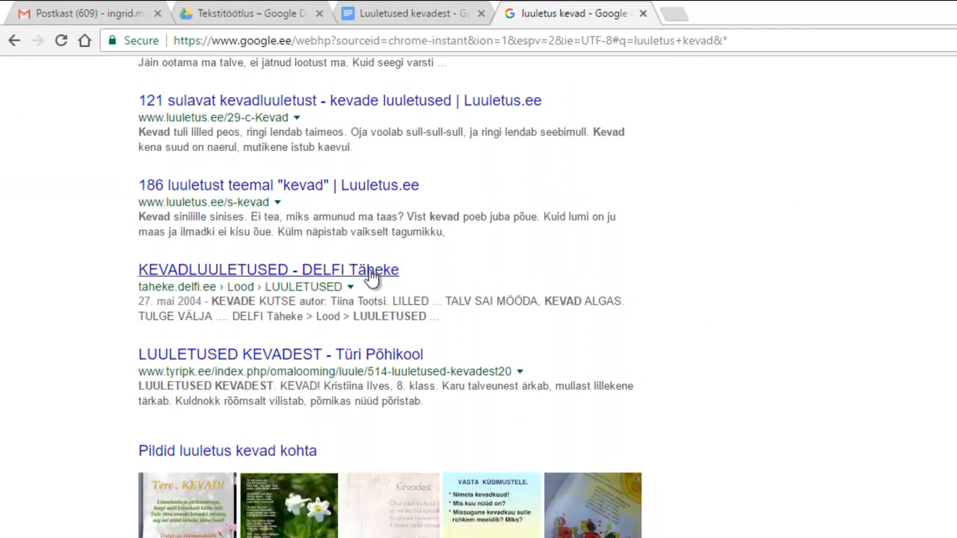
click(372, 275)
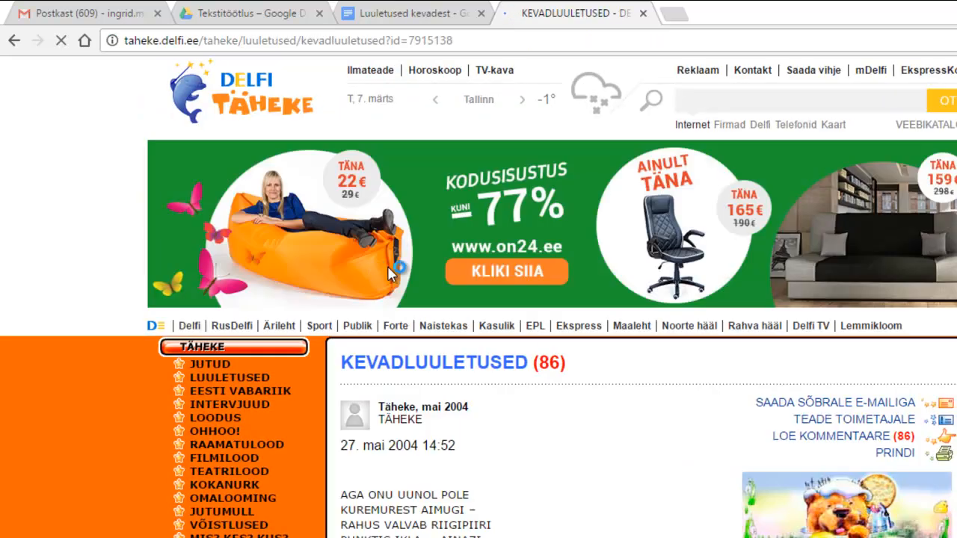
Copy the whole poem "KEVADE KUTSE" with its title and author line, and paste it into the "Luuletused kevadest" document
scroll(545, 345, down, 5)
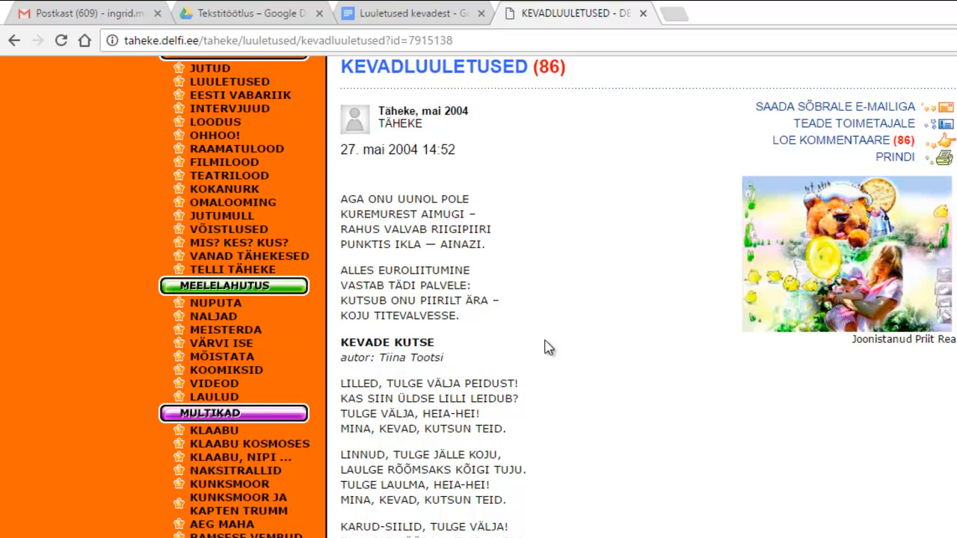
scroll(547, 345, down, 2)
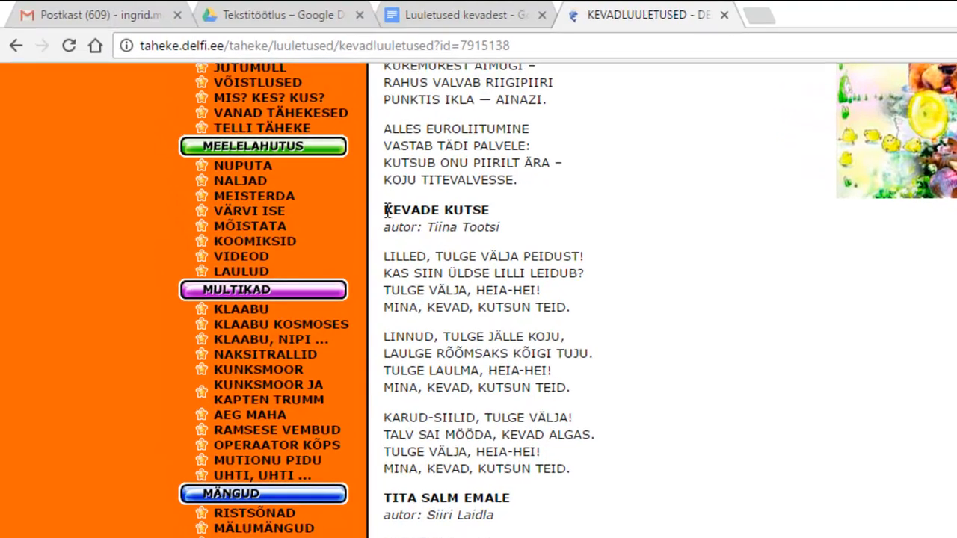
drag(416, 224, 631, 512)
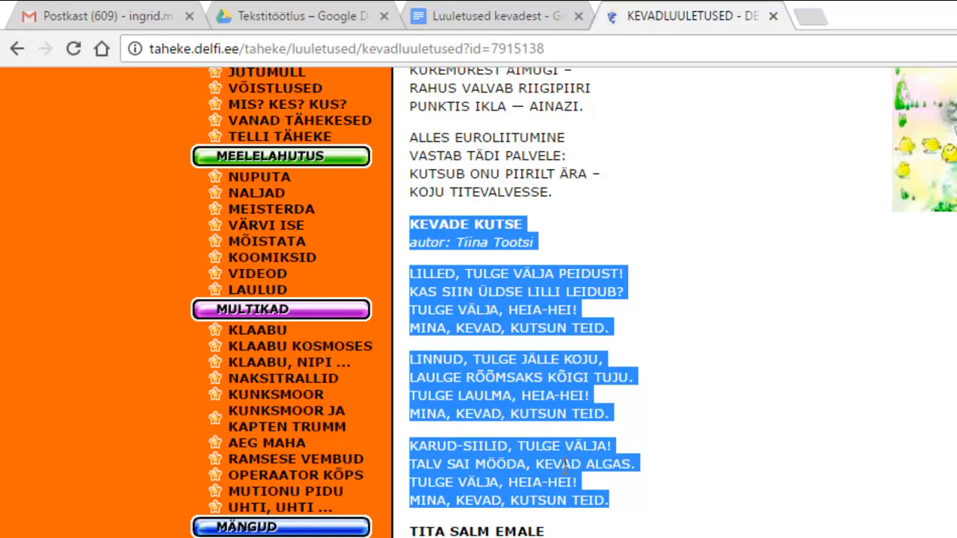
right_click(563, 467)
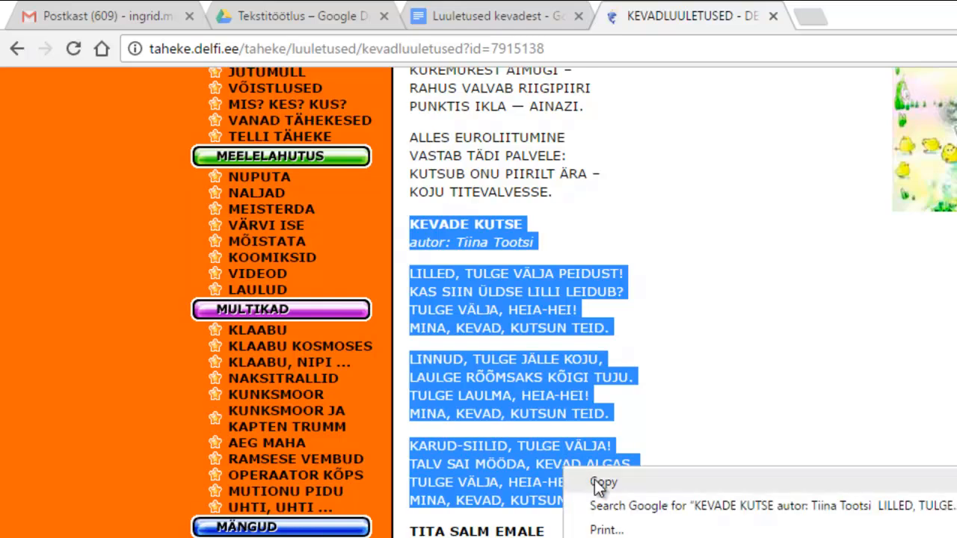
click(596, 483)
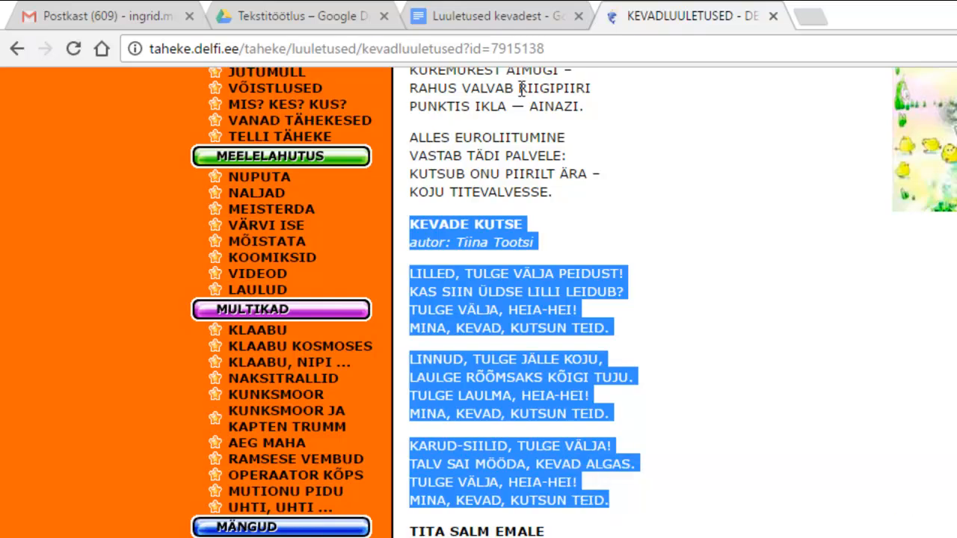
click(486, 16)
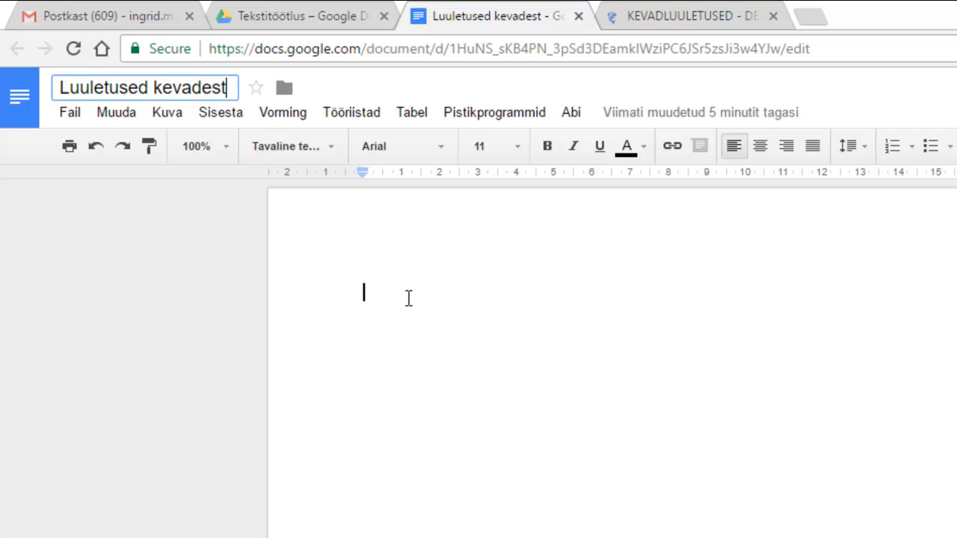
right_click(408, 301)
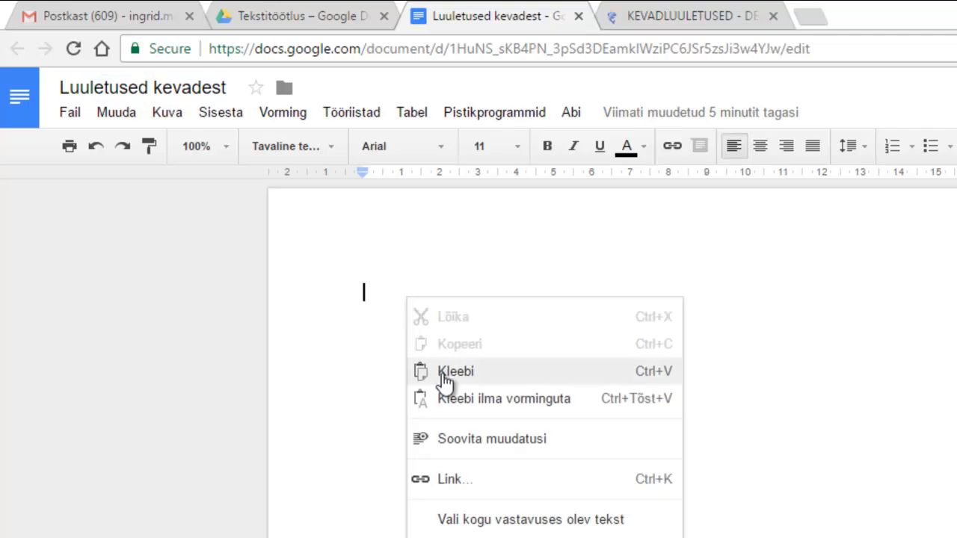
click(444, 372)
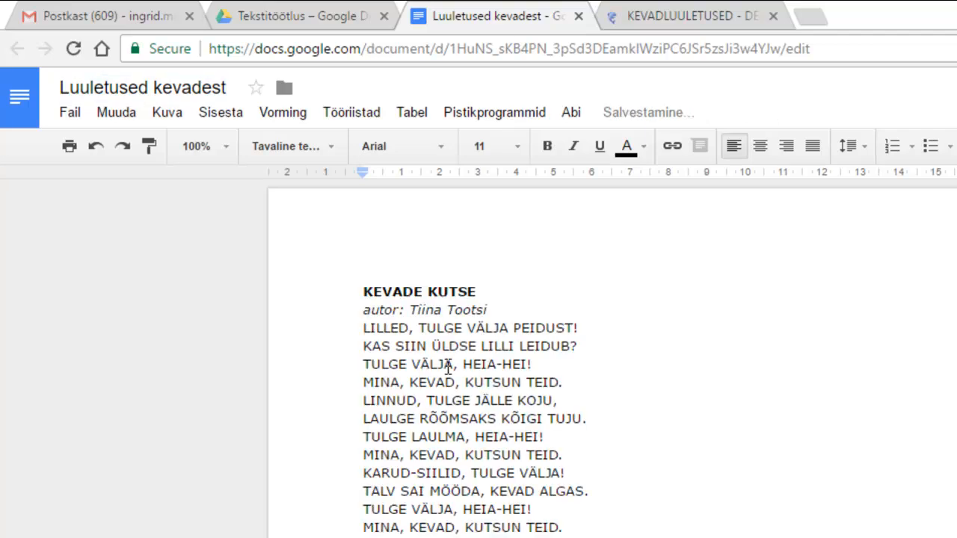
Copy the Delfi Täheke page's web address and paste it below the "KEVADE KUTSE" poem in the document, followed by a new line
click(678, 16)
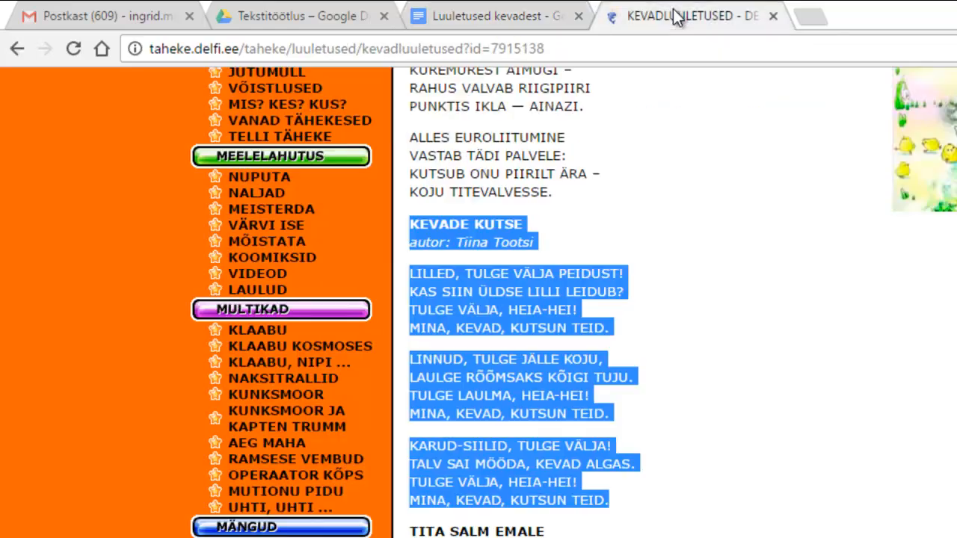
click(491, 46)
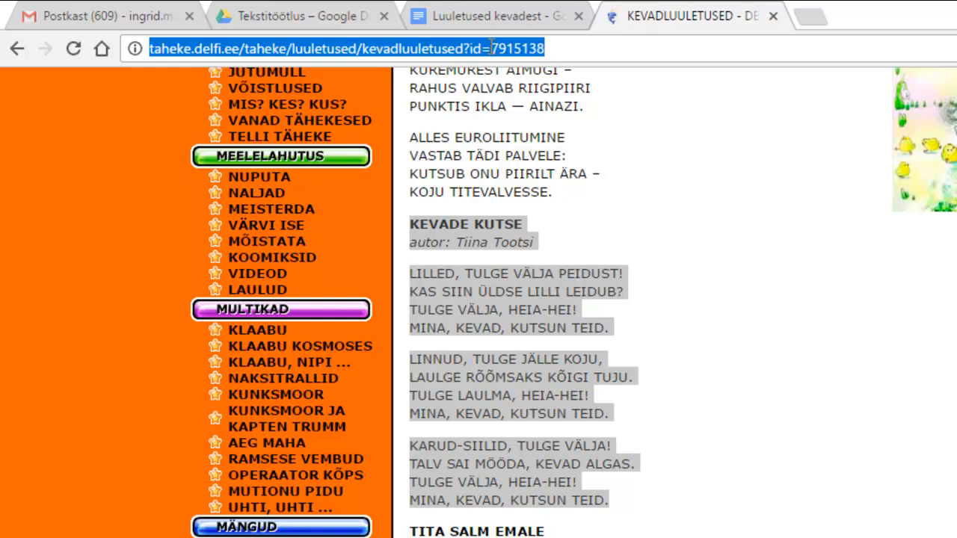
right_click(450, 54)
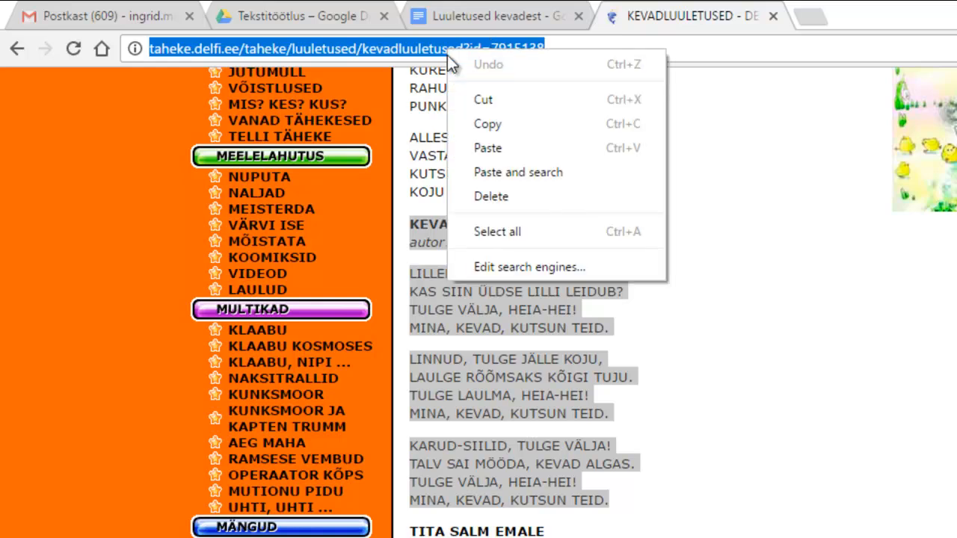
click(487, 124)
click(503, 17)
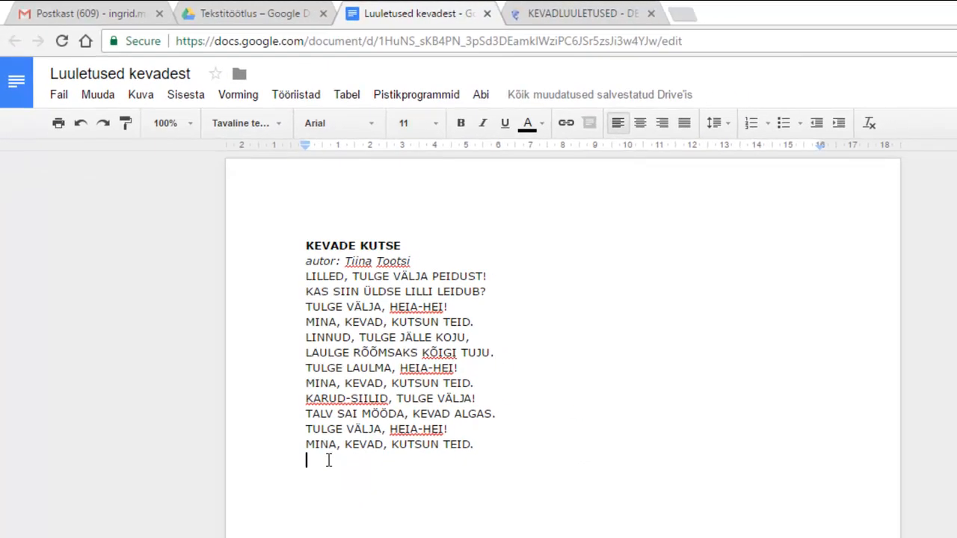
right_click(327, 459)
click(369, 294)
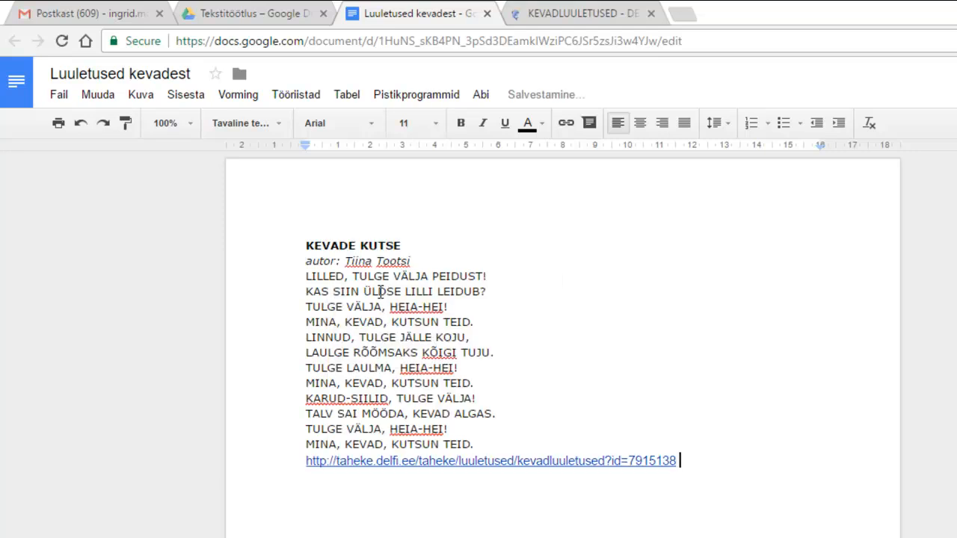
key(Return)
Return to the Google results from the Delfi page and open "LUULETUSED KEVADEST - Türi Põhikool"
click(568, 13)
click(15, 41)
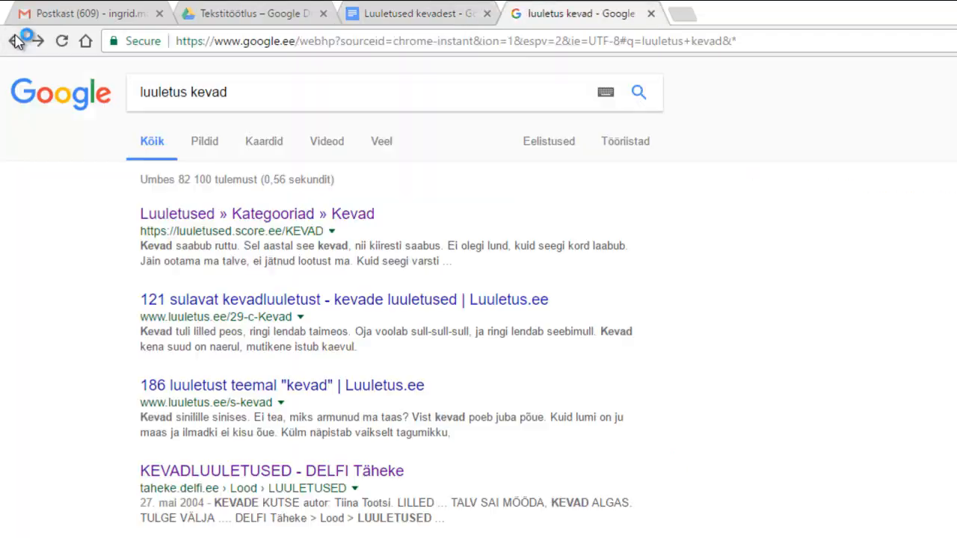
scroll(495, 434, down, 3)
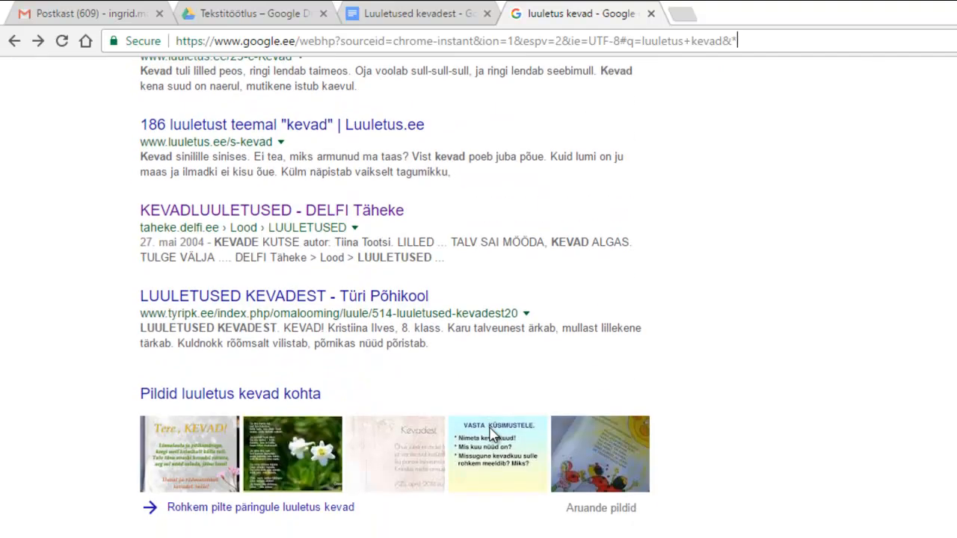
click(389, 298)
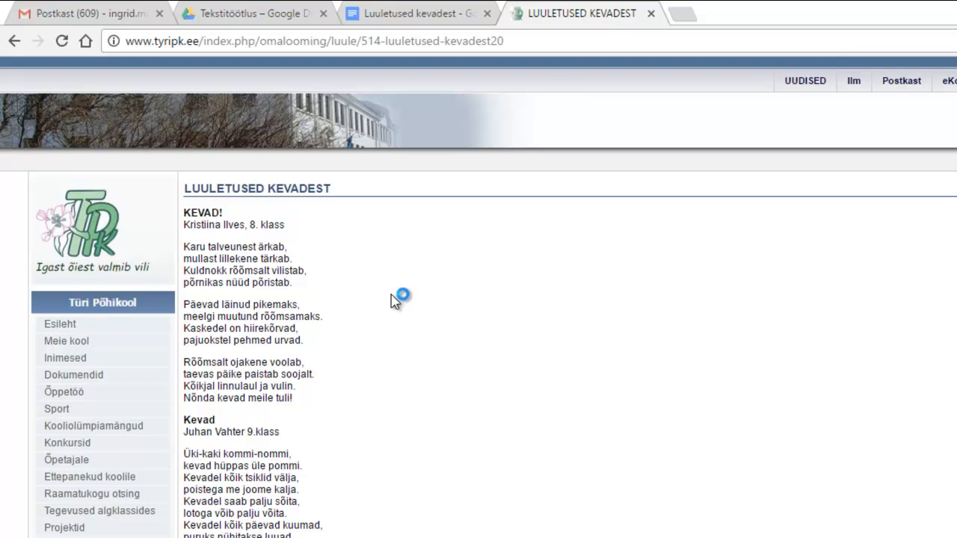
Copy the poem "KEVAD!" with its title and author line, and paste it below the first source link in the document
scroll(396, 299, down, 2)
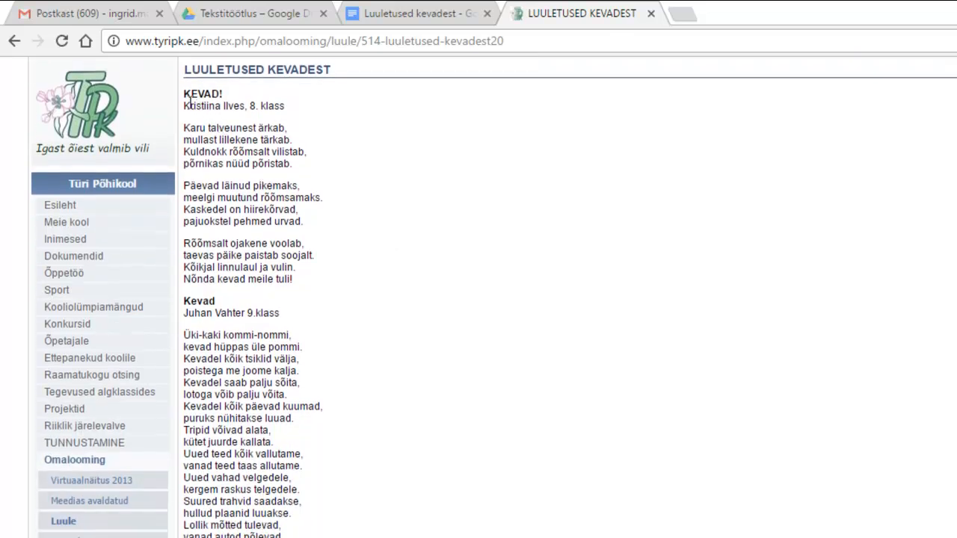
drag(183, 96, 304, 280)
right_click(264, 256)
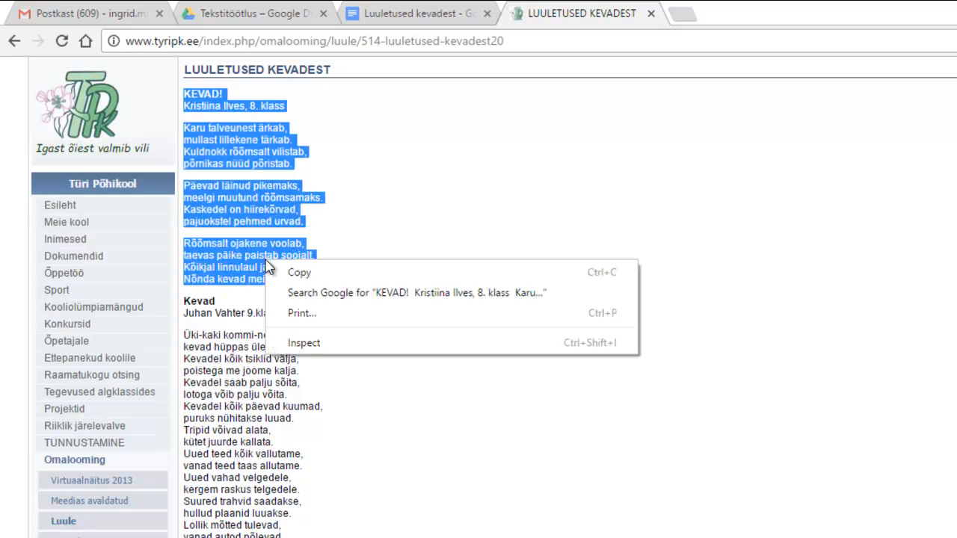
click(294, 272)
click(386, 16)
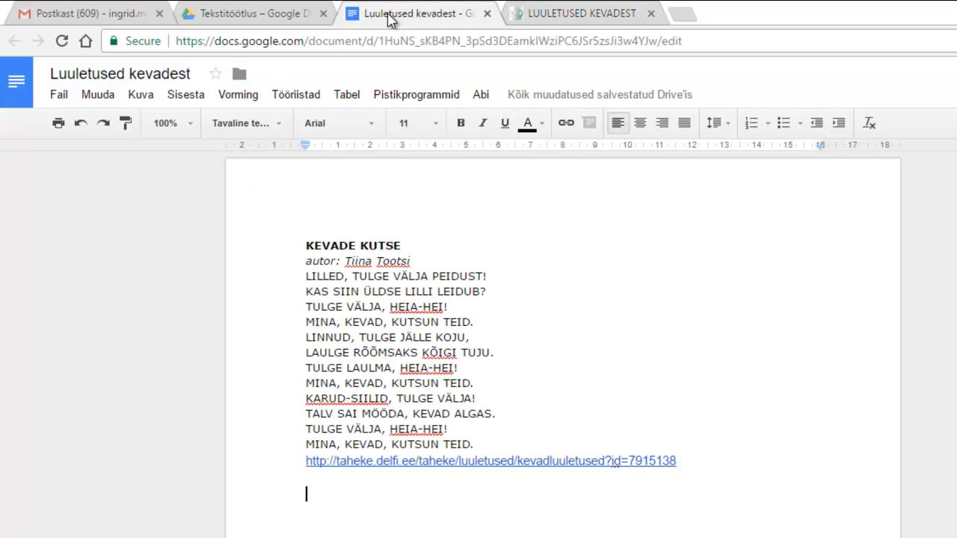
right_click(334, 498)
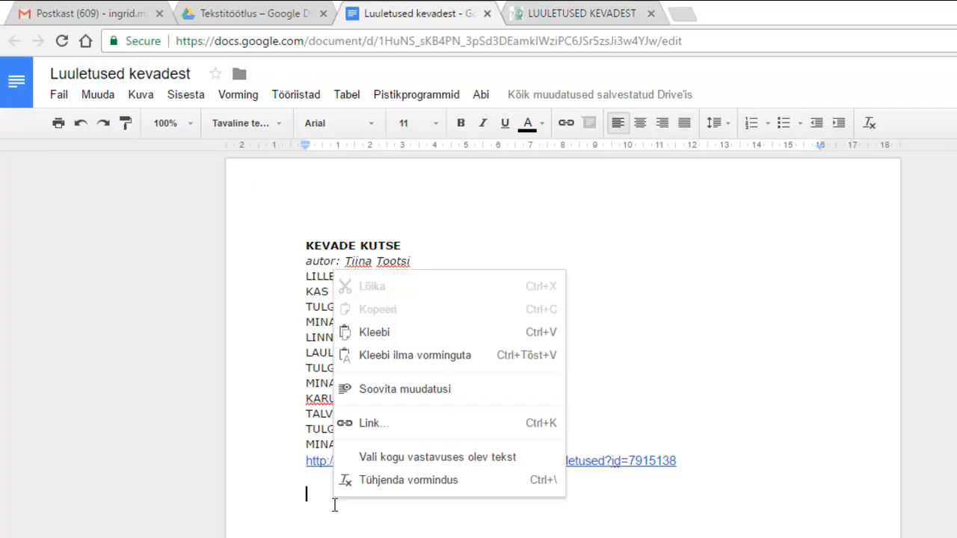
click(411, 340)
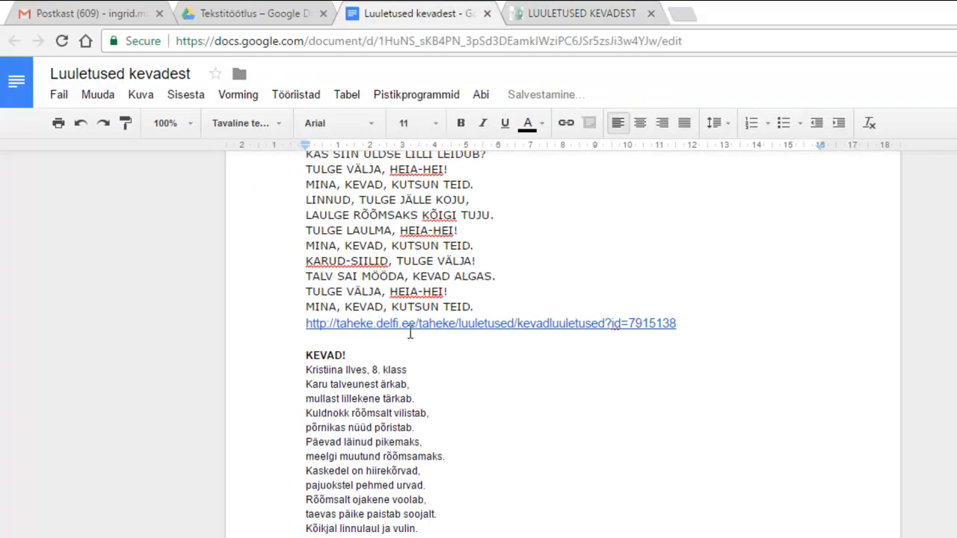
Copy the Türi Põhikool page's web address and paste it below the "KEVAD!" poem in the document
click(534, 15)
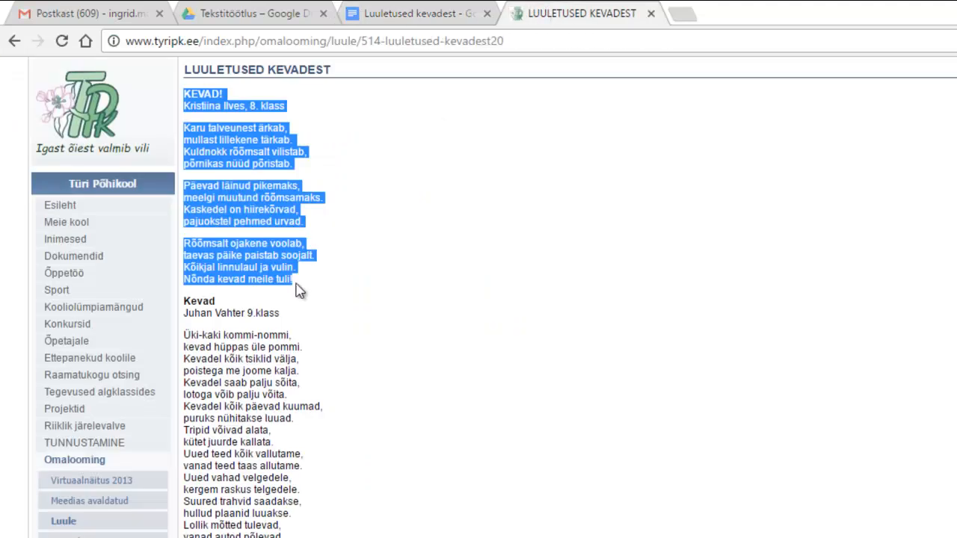
click(329, 42)
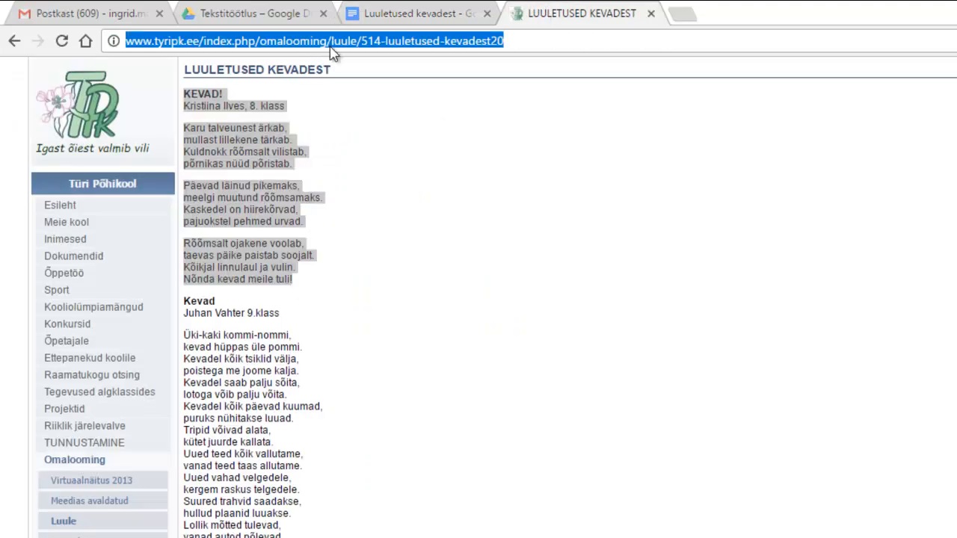
right_click(331, 50)
click(382, 110)
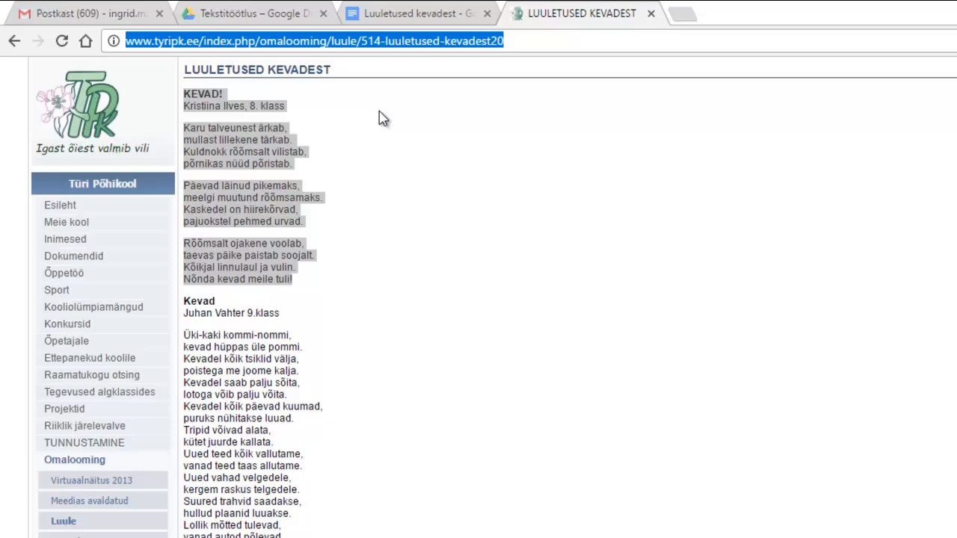
click(402, 17)
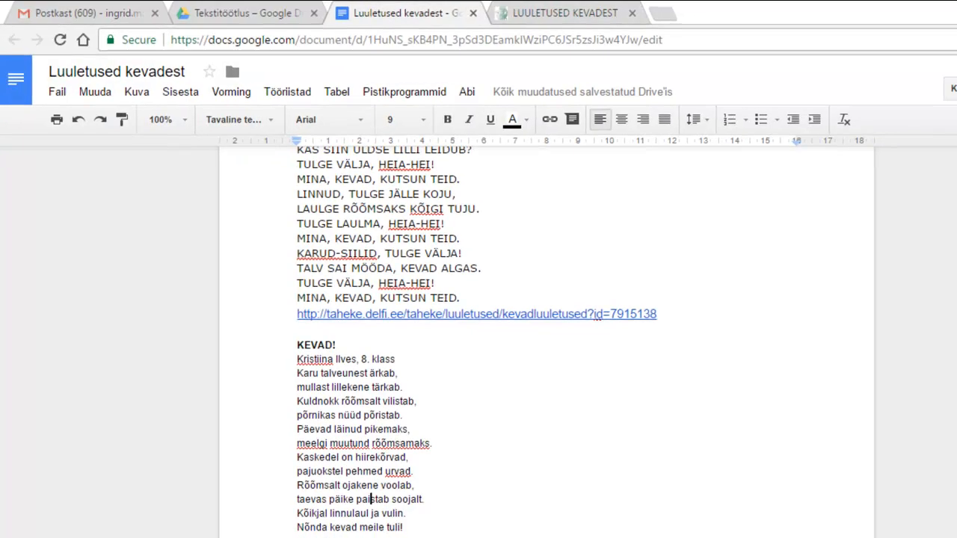
right_click(294, 527)
click(355, 379)
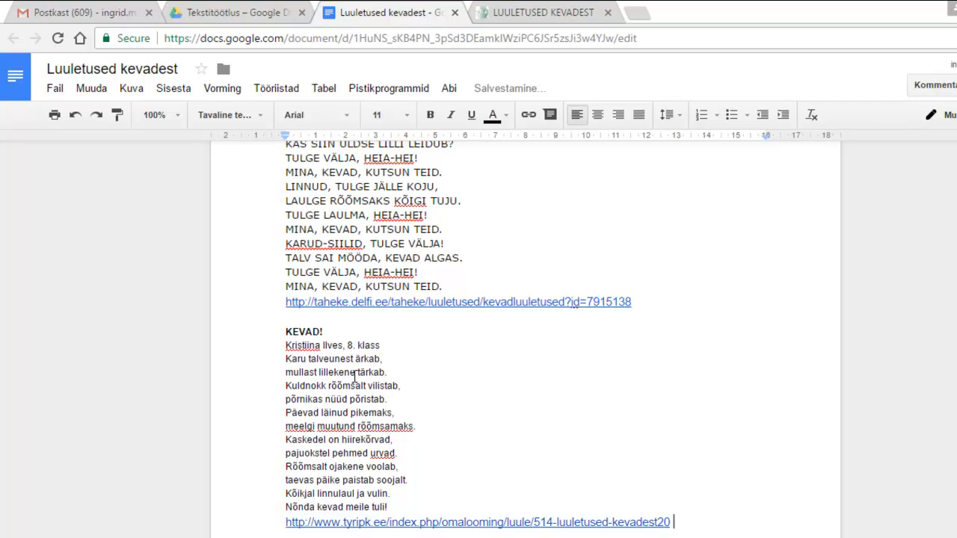
scroll(634, 395, up, 2)
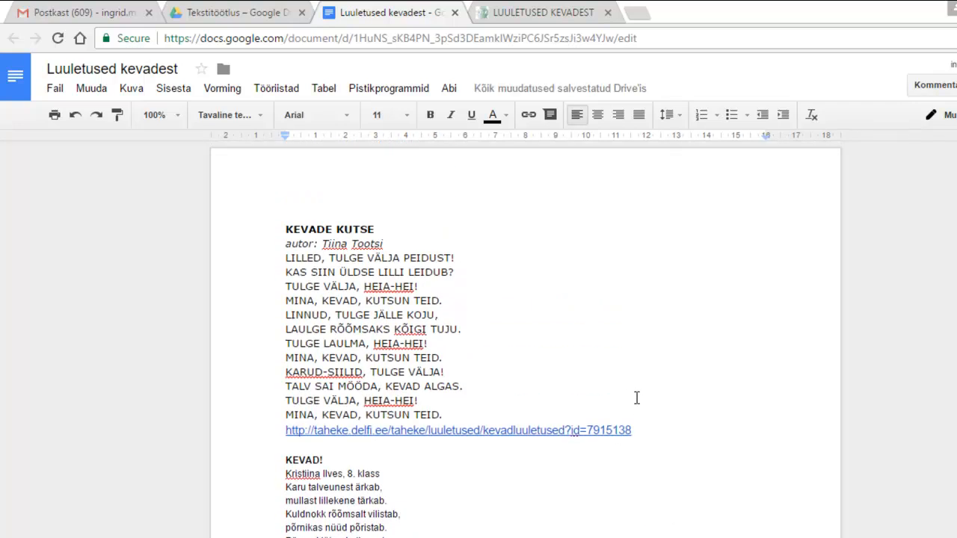
scroll(636, 397, down, 3)
scroll(637, 397, up, 3)
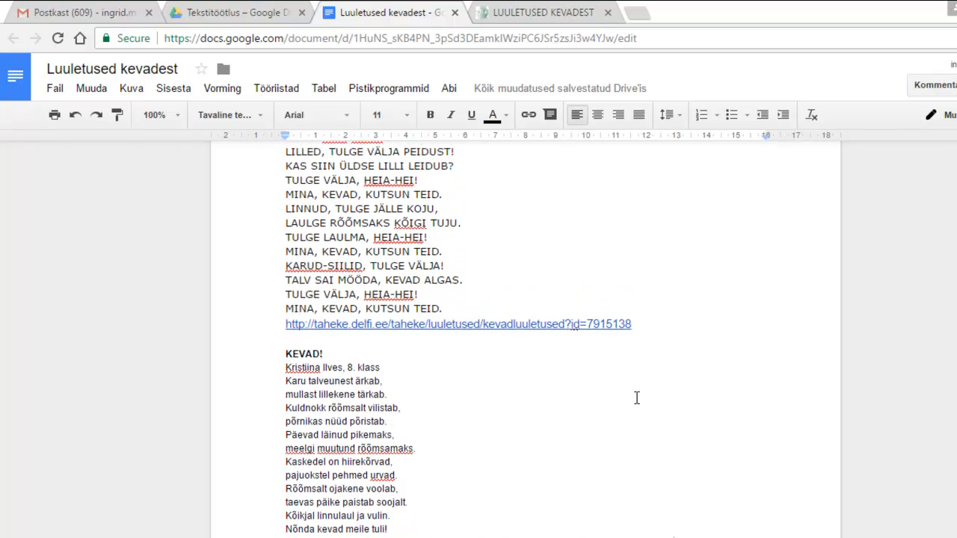
scroll(636, 397, down, 2)
scroll(636, 397, up, 1)
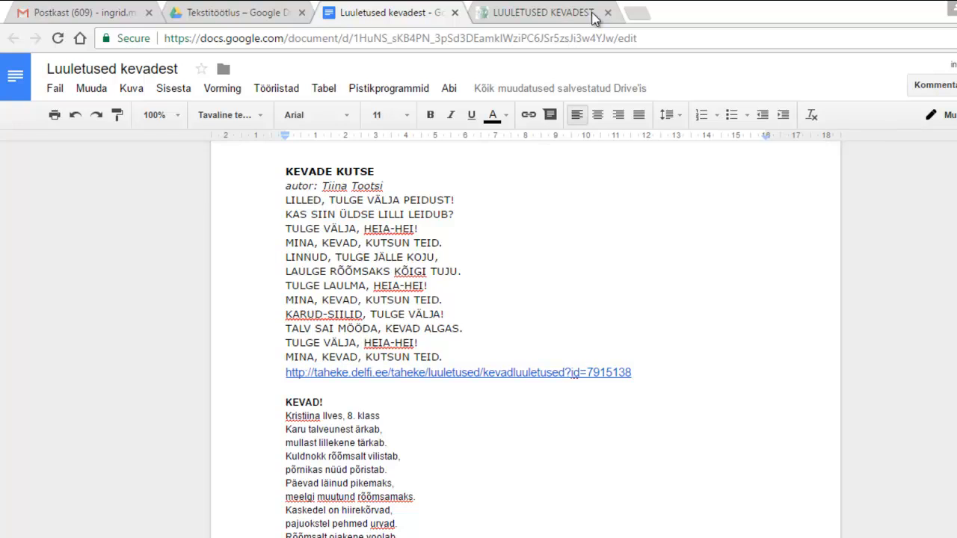
Leave the document for the Türi Põhikool page and run a Google image search for "kevadlilled" in its place
click(564, 10)
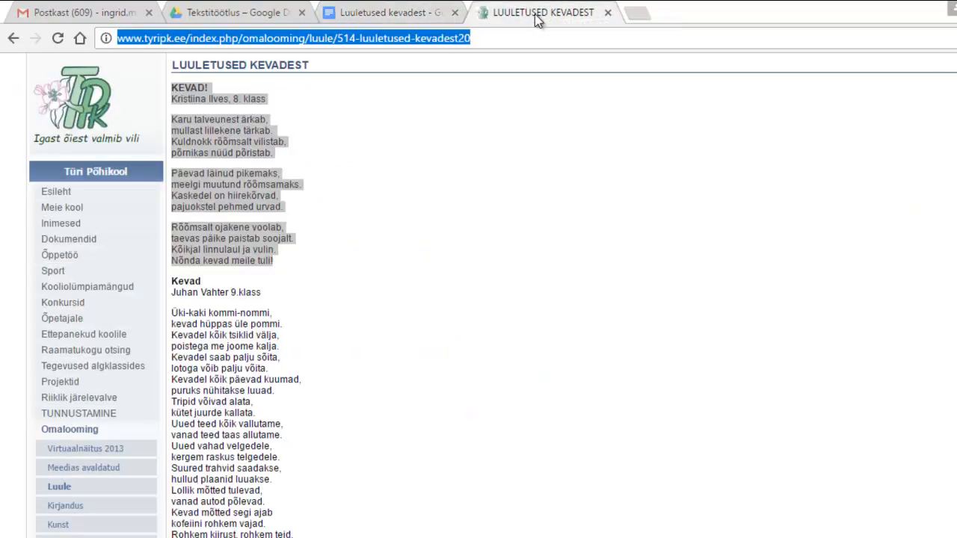
text(kevad)
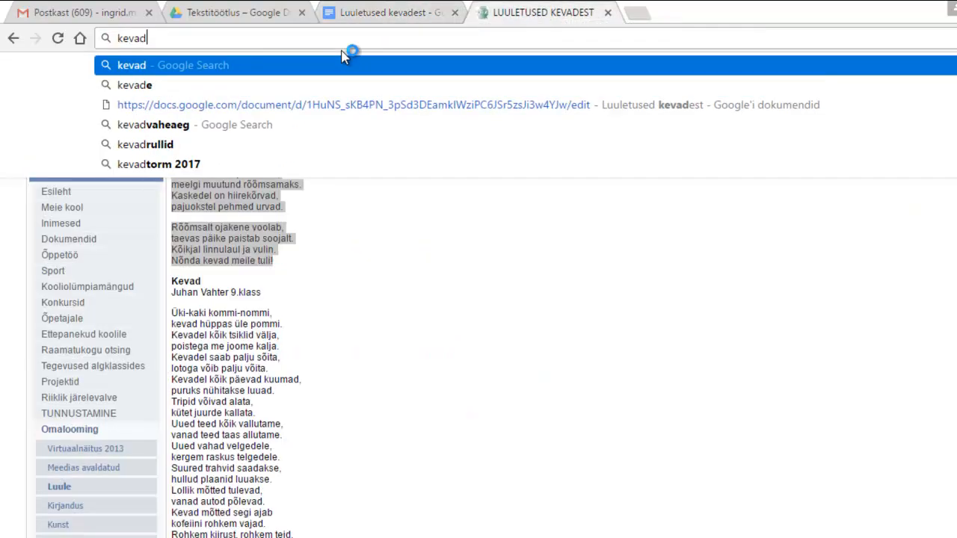
text(lilled)
key(Return)
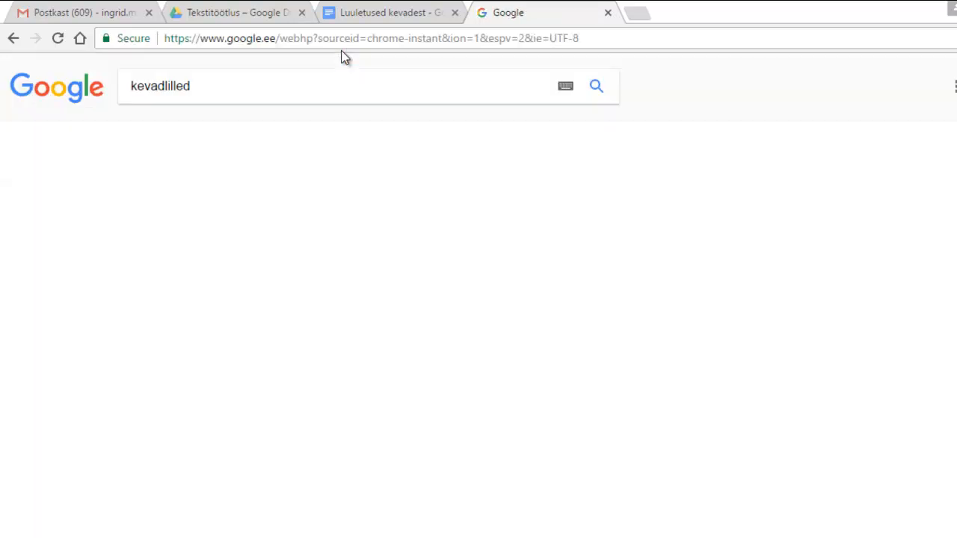
click(196, 136)
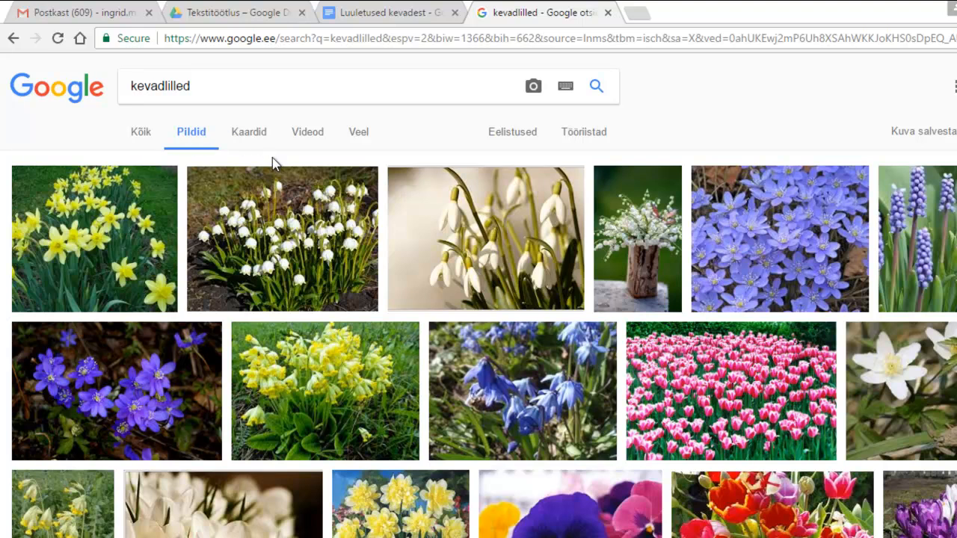
Open the snowdrop photo from the image results at full size and copy the image
click(531, 246)
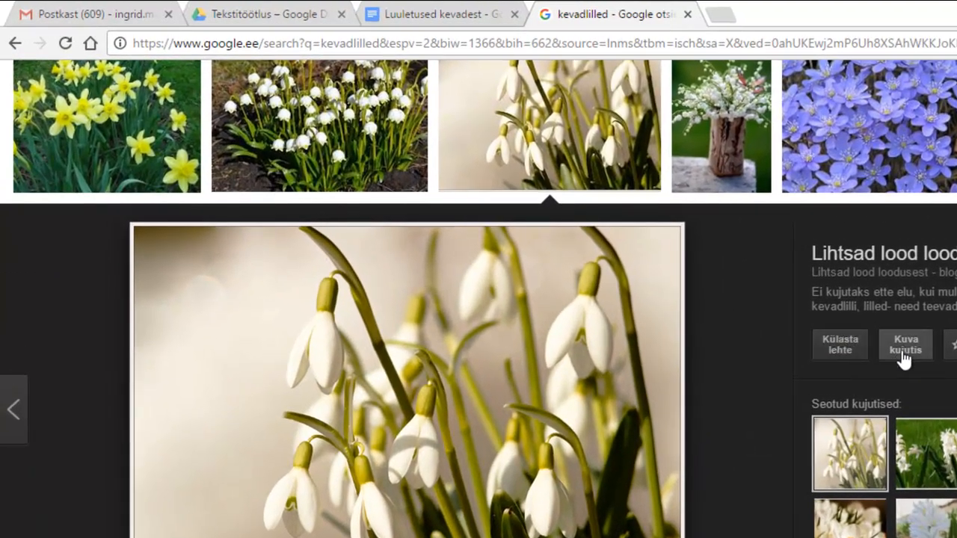
click(816, 317)
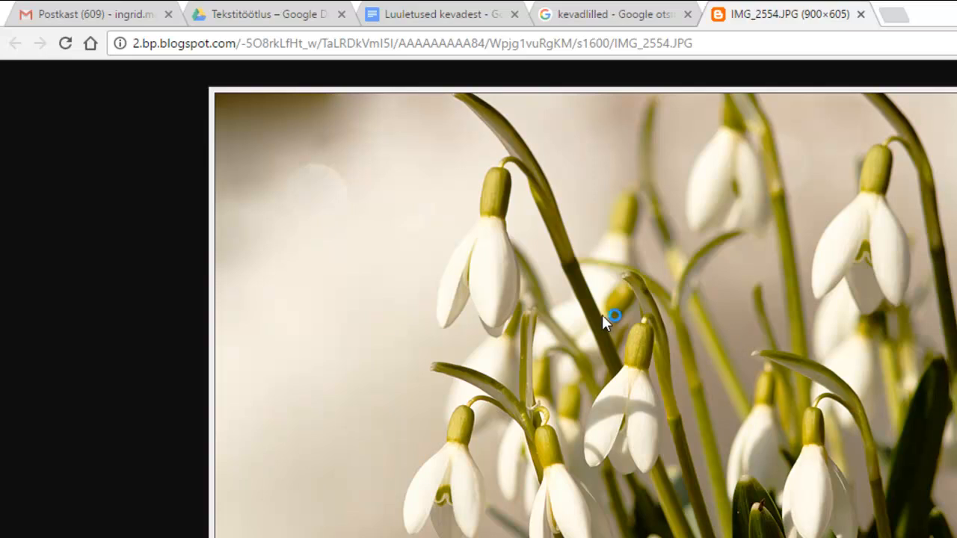
right_click(607, 310)
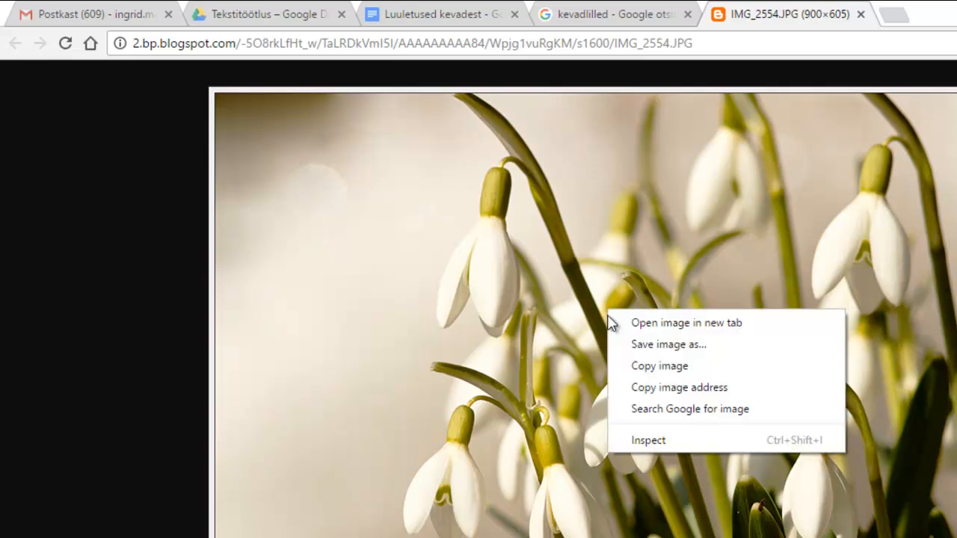
click(643, 365)
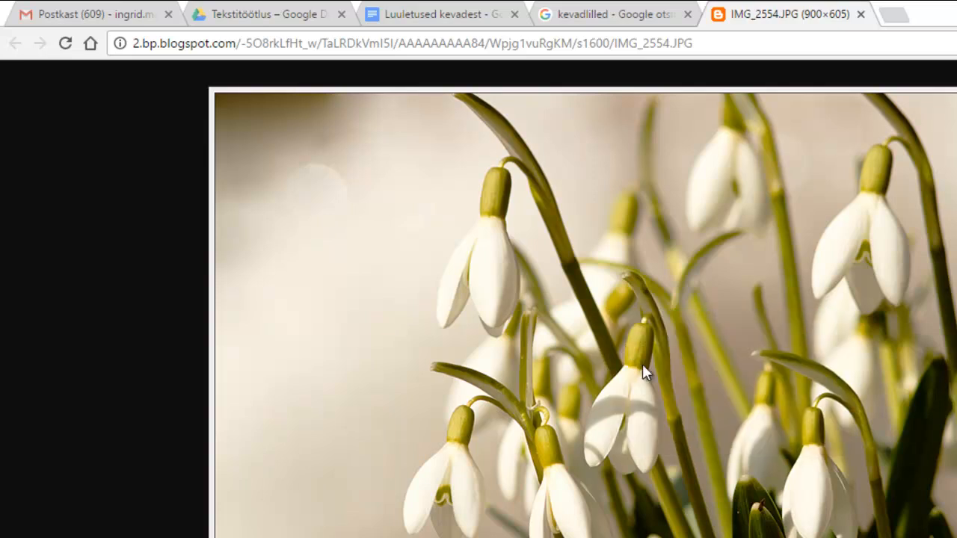
Paste the snowdrop image into the document on a new line below the Delfi Täheke source link
click(402, 16)
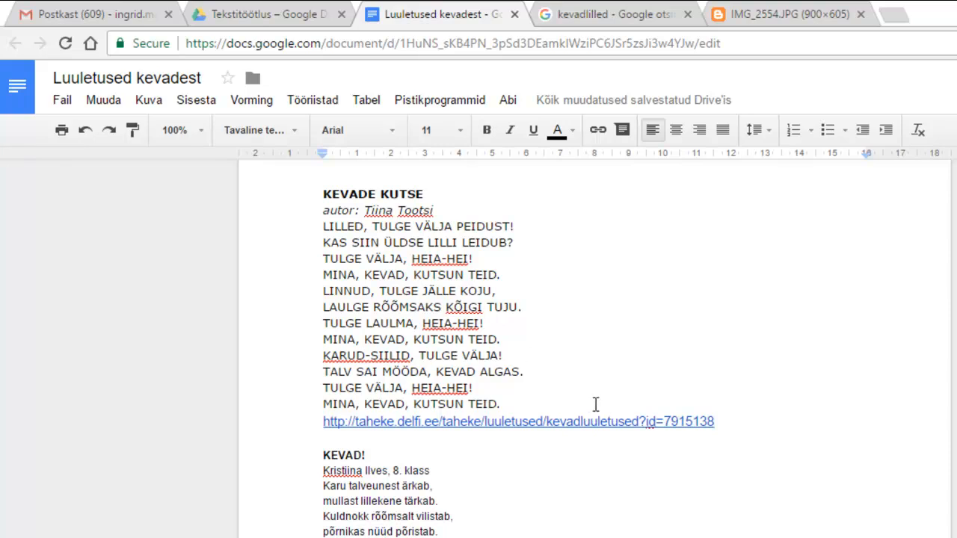
double_click(742, 417)
key(Return)
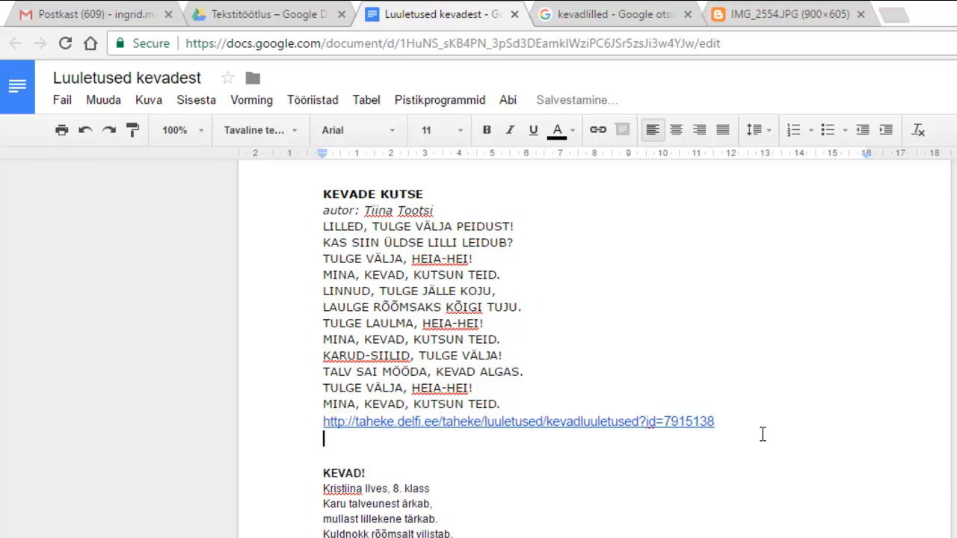
key(ctrl+v)
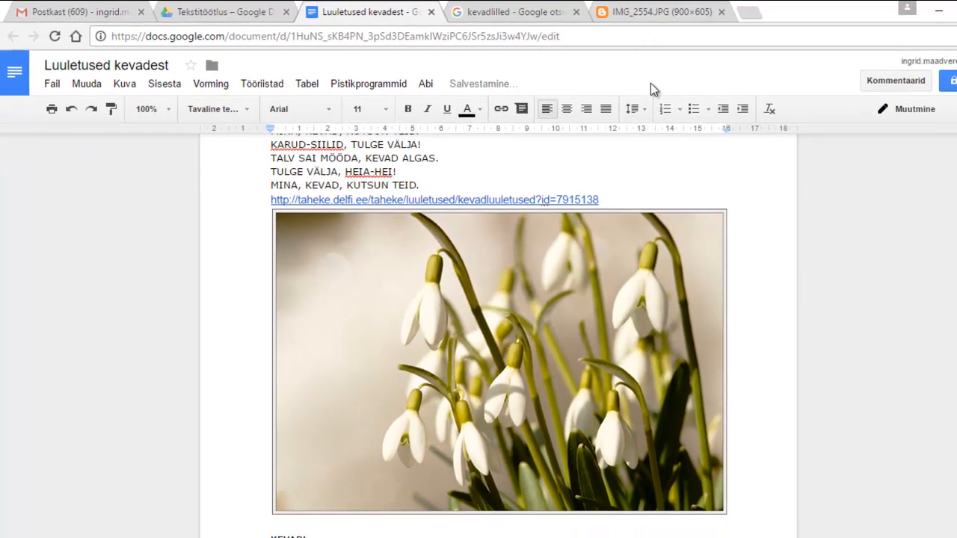
Copy the web address of the snowdrop image IMG_2554.JPG and paste it on a new line below the picture in the document
click(626, 11)
click(515, 36)
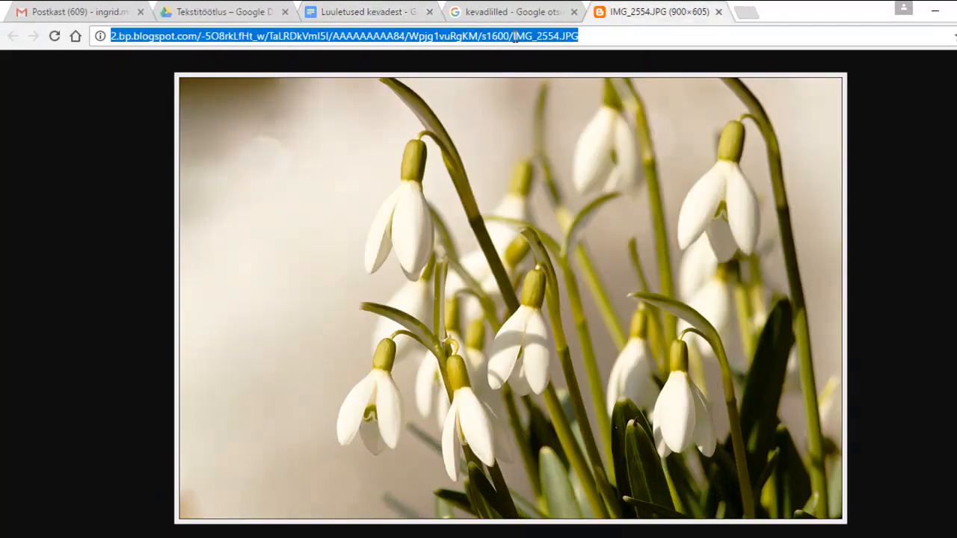
right_click(515, 38)
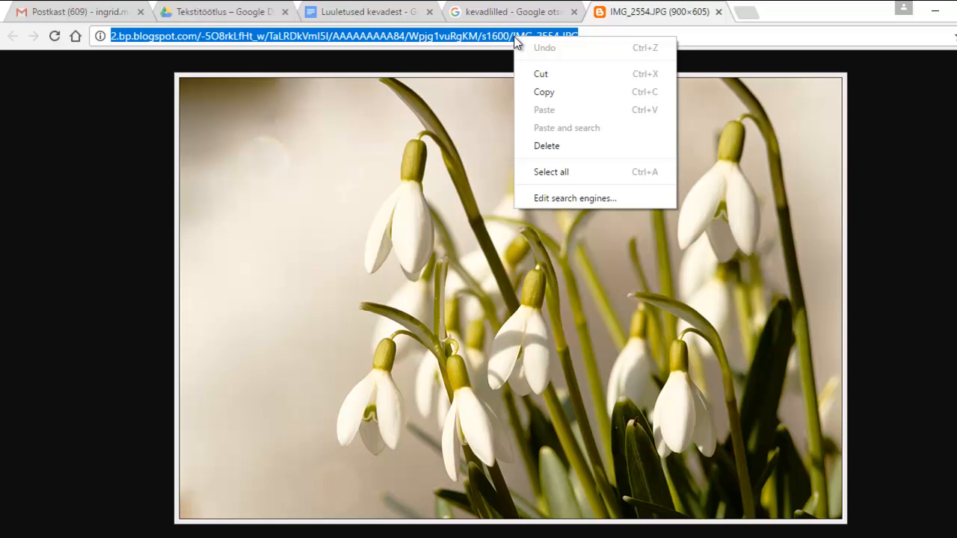
click(540, 92)
click(377, 12)
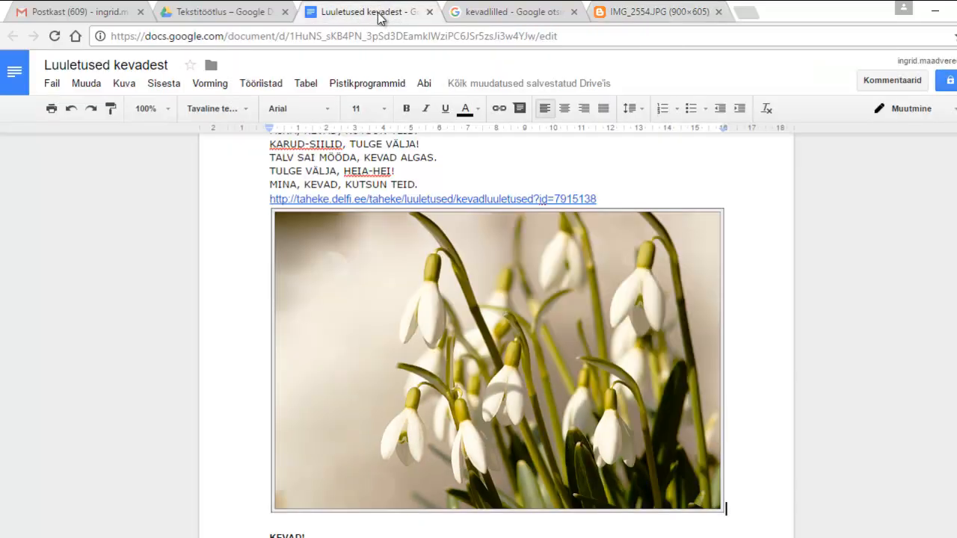
key(Return)
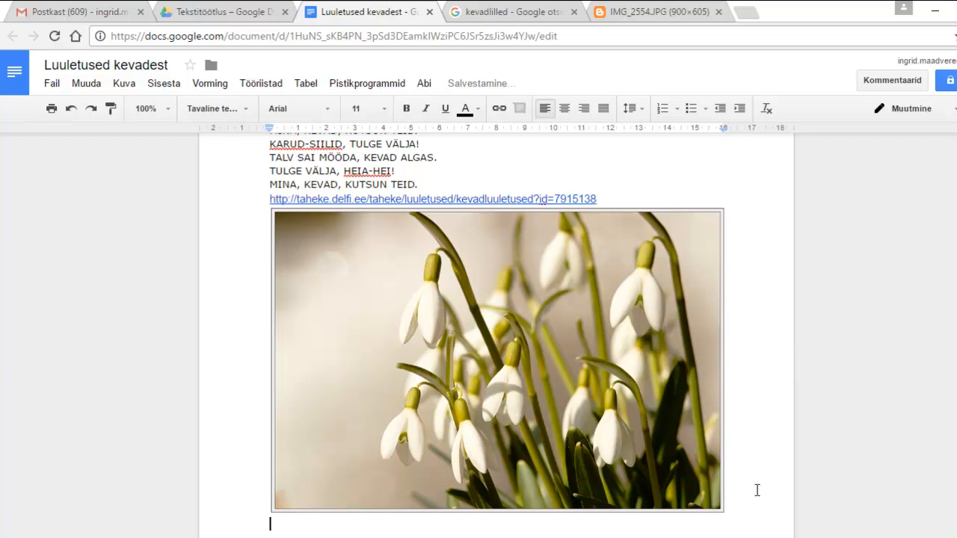
right_click(287, 525)
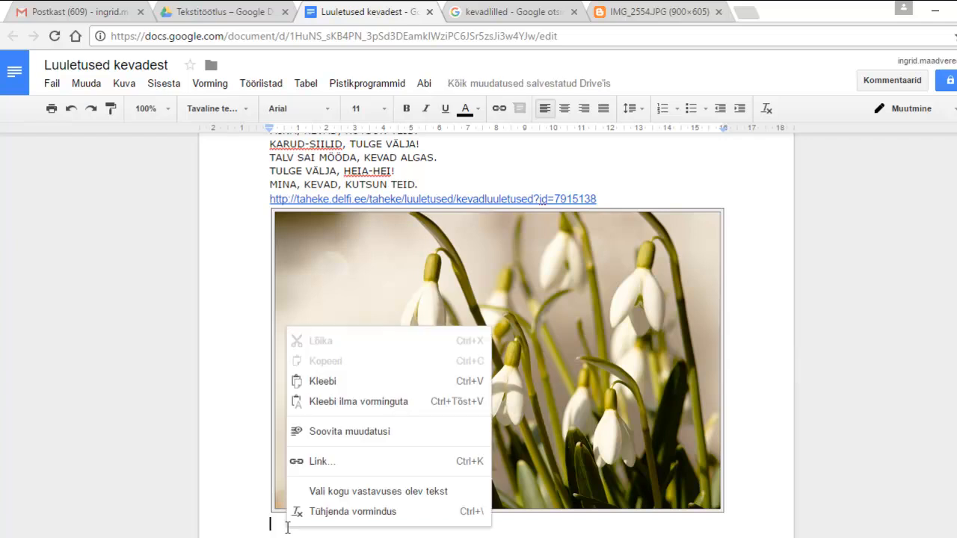
click(323, 381)
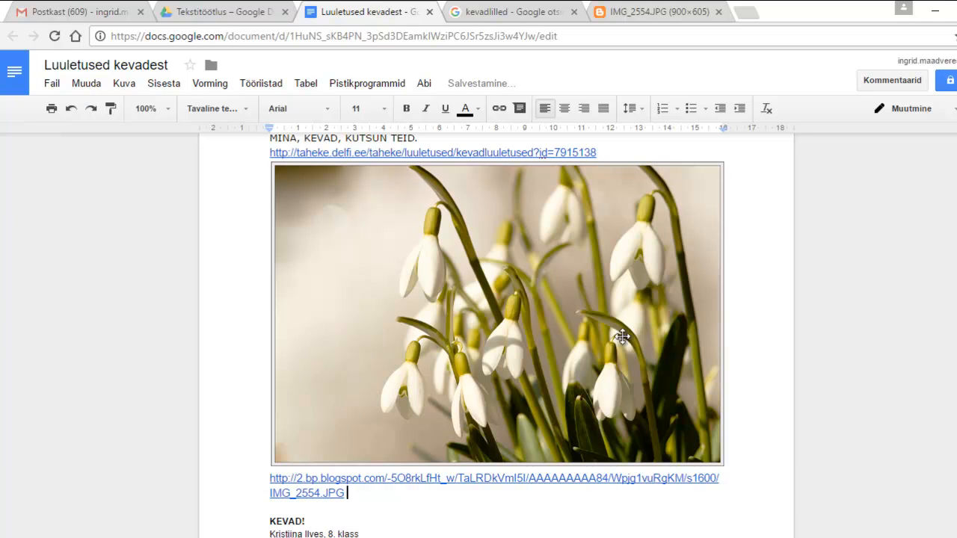
Review the "KEVAD!" poem down to its source link, and run a Google image search for "kuldnokk" in place of the snowdrop image page
scroll(622, 337, down, 5)
scroll(622, 336, down, 2)
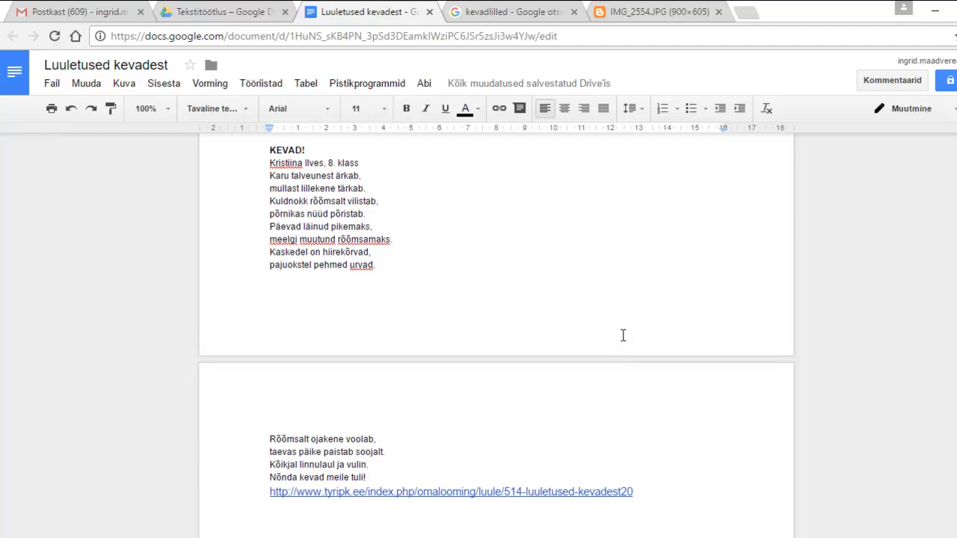
scroll(622, 335, down, 1)
scroll(622, 336, down, 1)
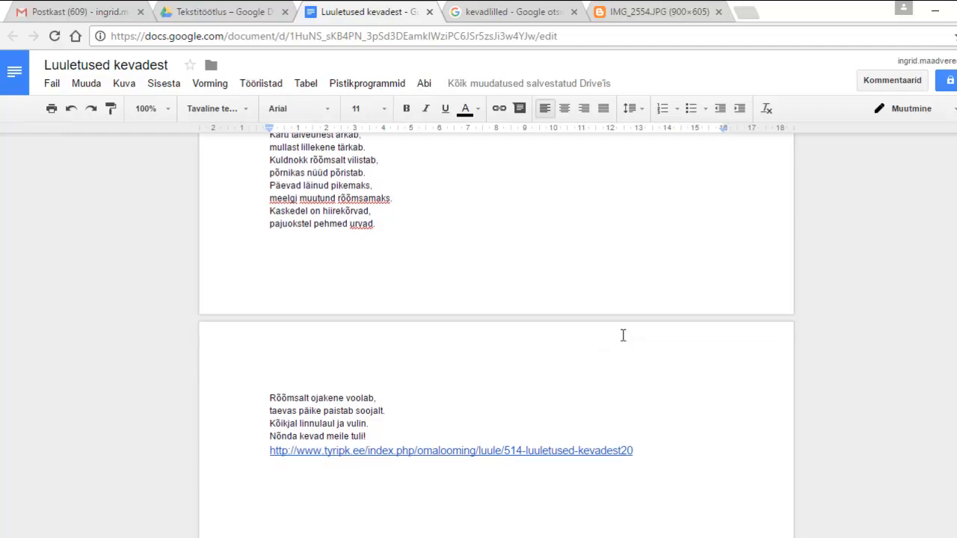
click(632, 16)
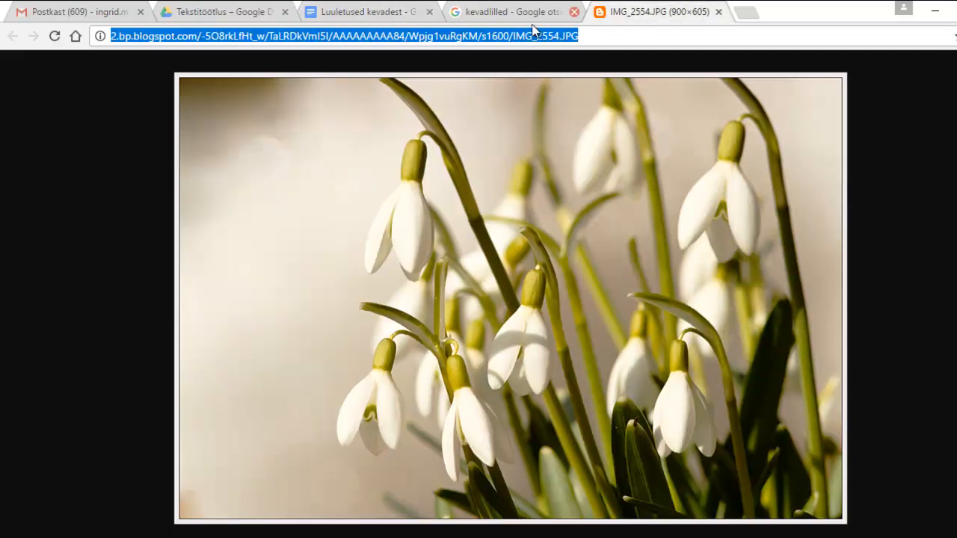
text(kuldnokk)
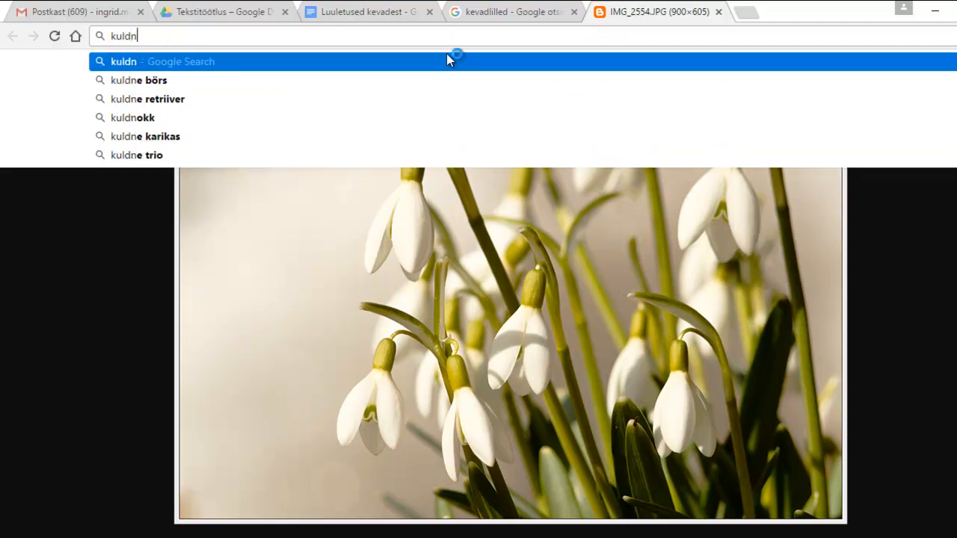
key(Return)
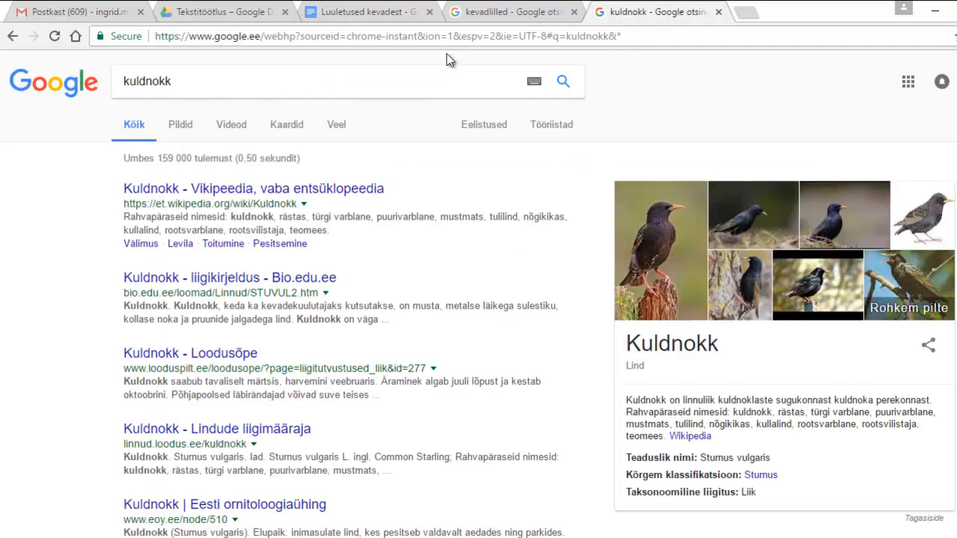
click(180, 127)
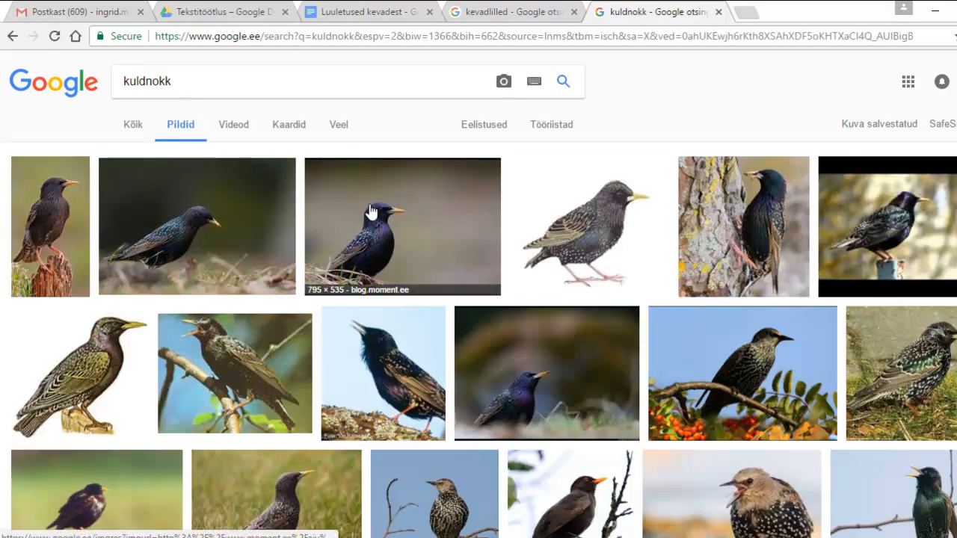
scroll(696, 275, down, 1)
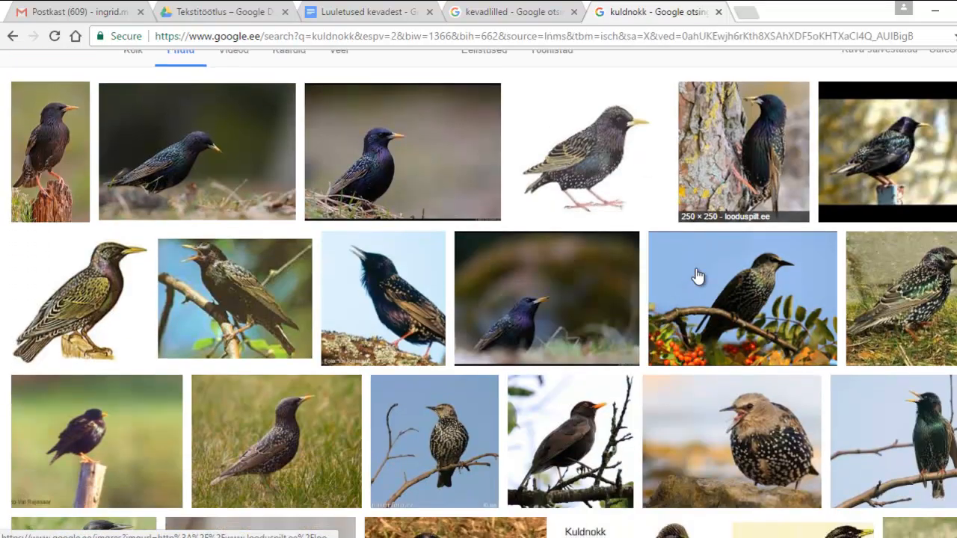
click(871, 168)
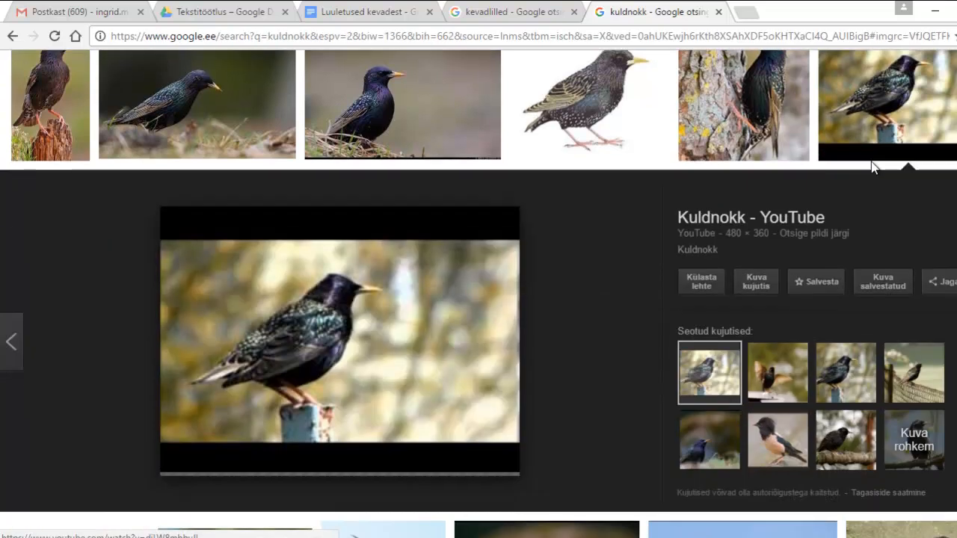
click(940, 183)
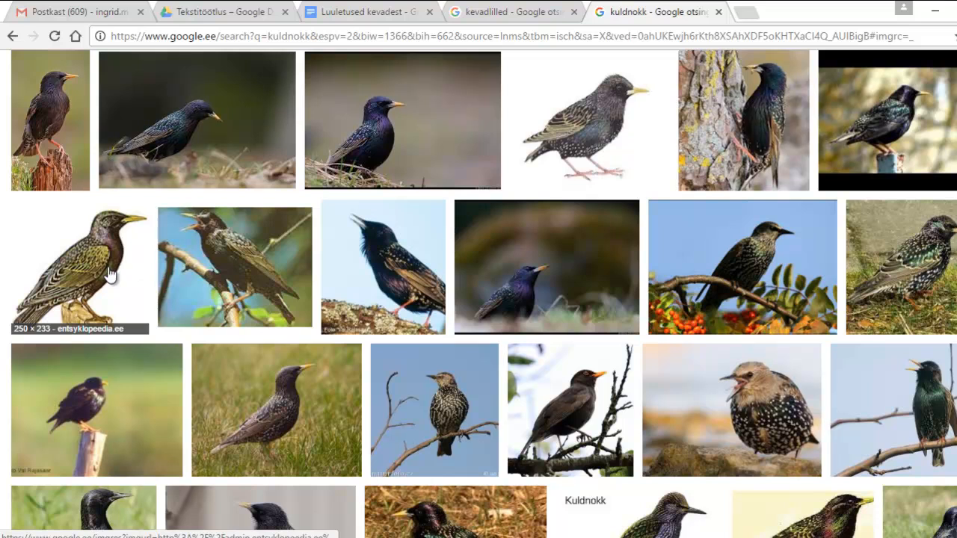
Open the naturephoto-cz.com photo of the speckled starling on a branch at full size and copy the image
click(447, 404)
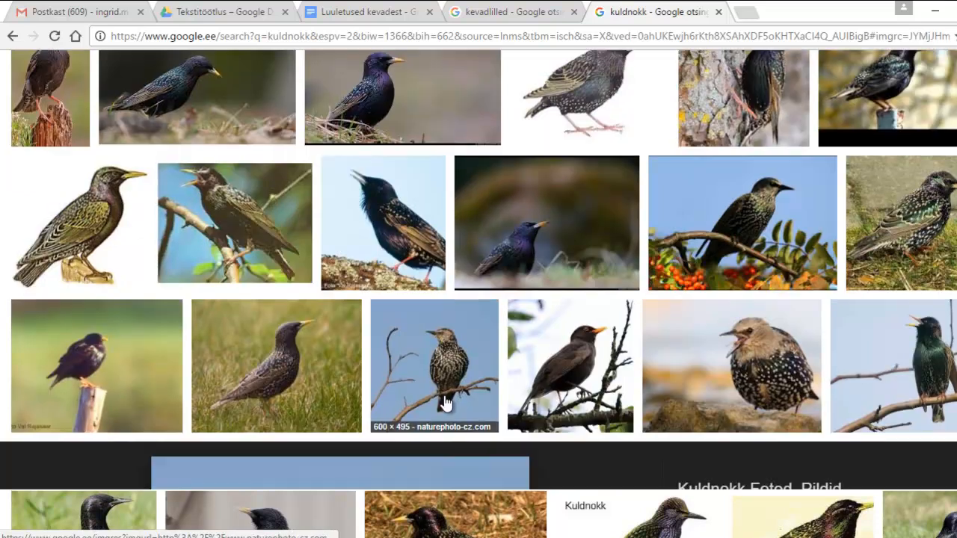
click(758, 288)
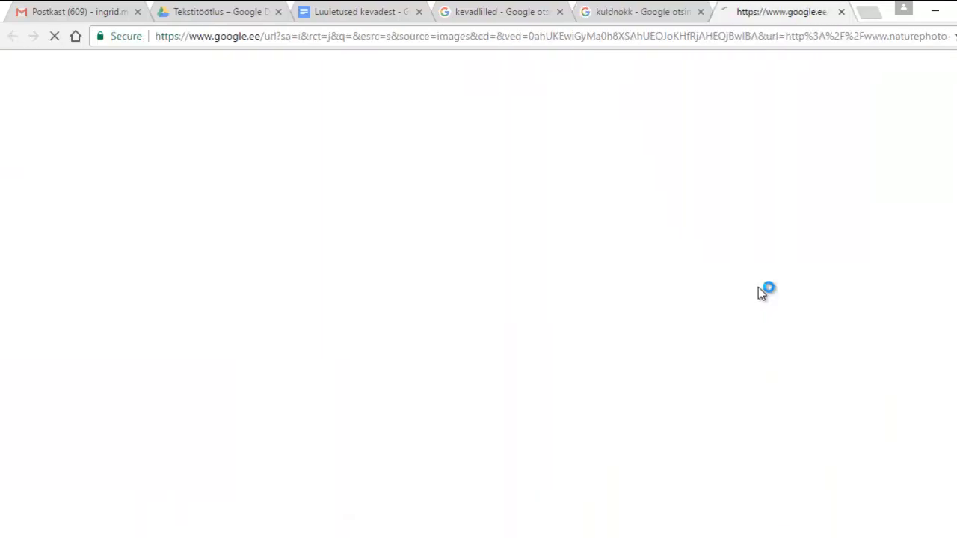
right_click(527, 291)
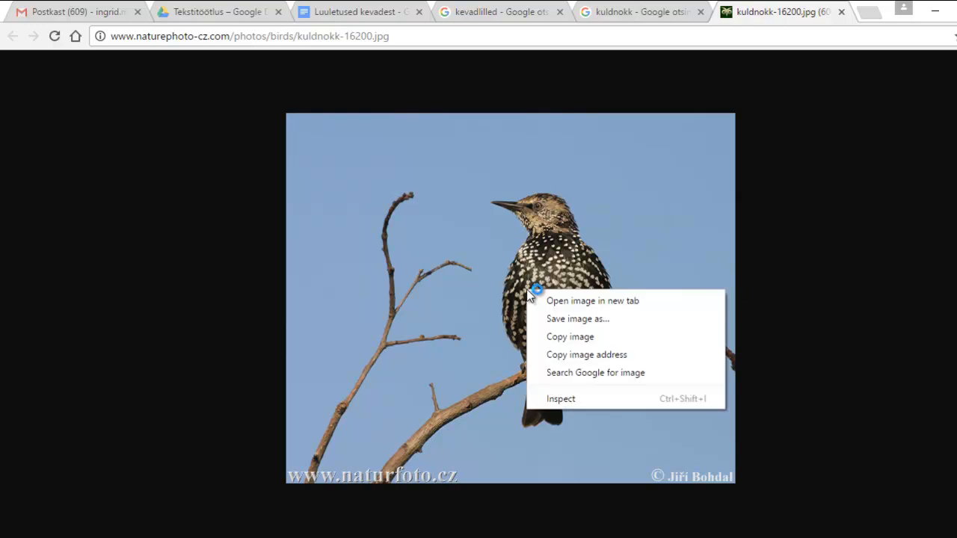
click(555, 337)
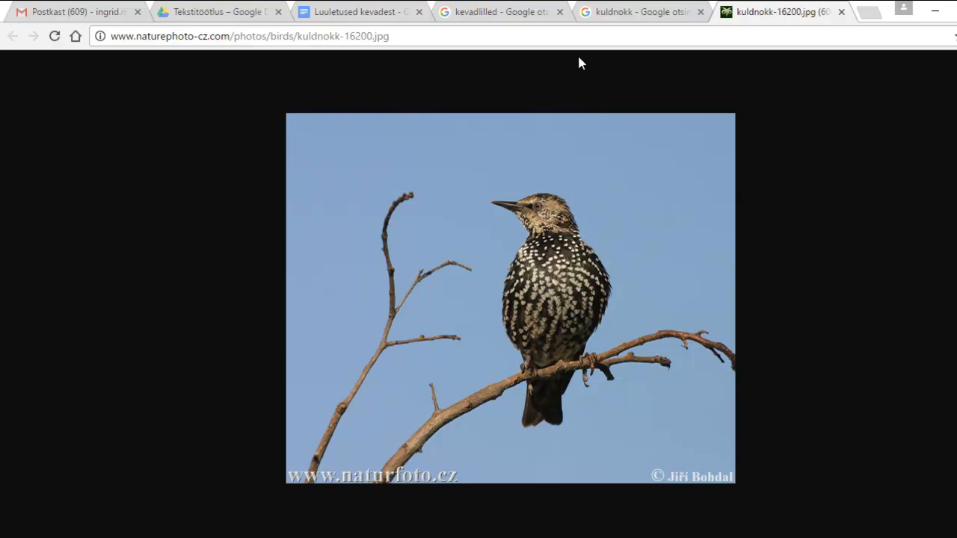
Paste the starling image into the document on a new line below the Türi Põhikool source link
click(363, 12)
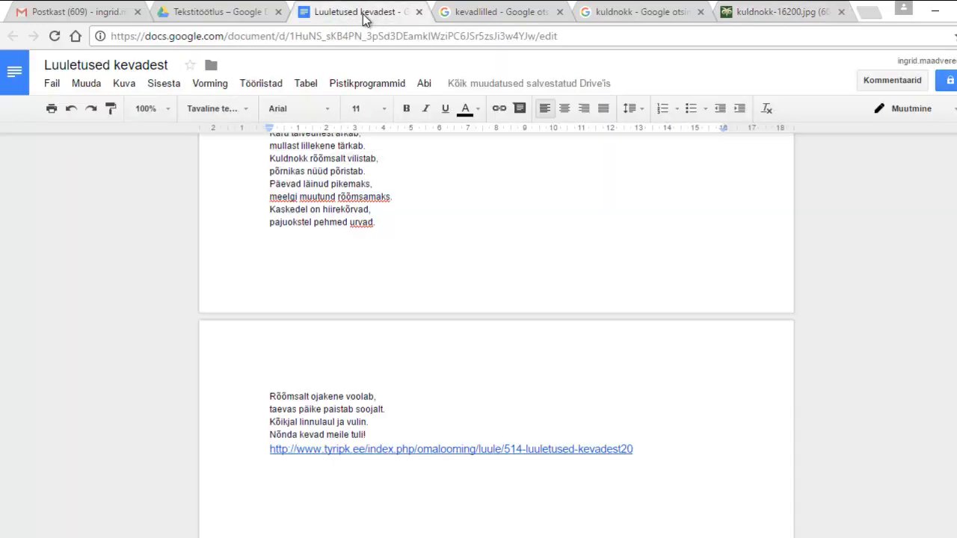
click(639, 449)
key(Return)
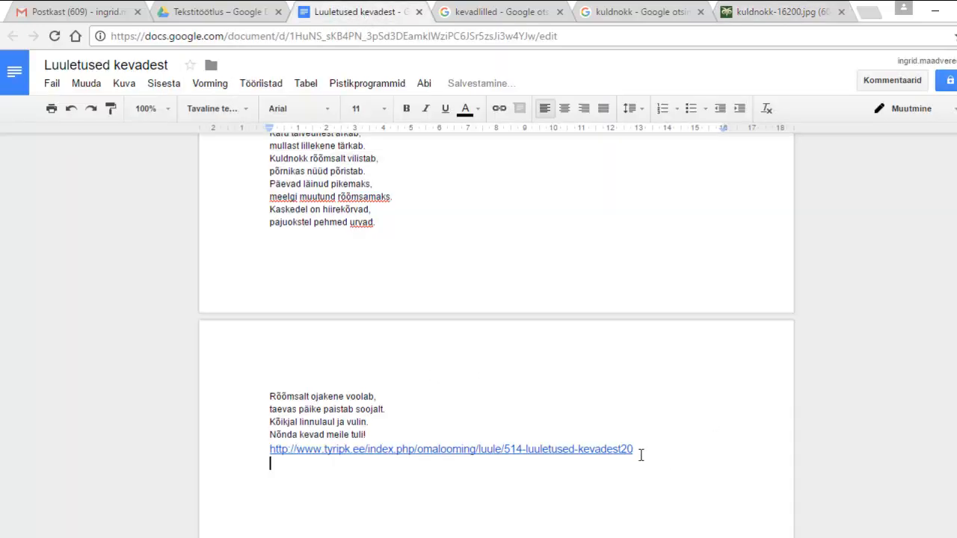
key(ctrl+v)
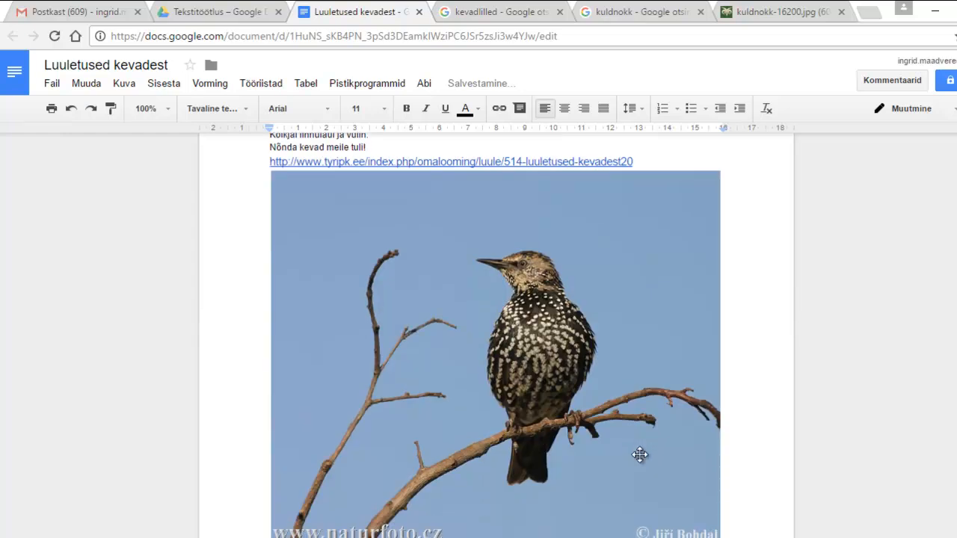
Copy the web address of the starling image kuldnokk-16200.jpg and paste it on the line below the starling picture in the document
click(762, 6)
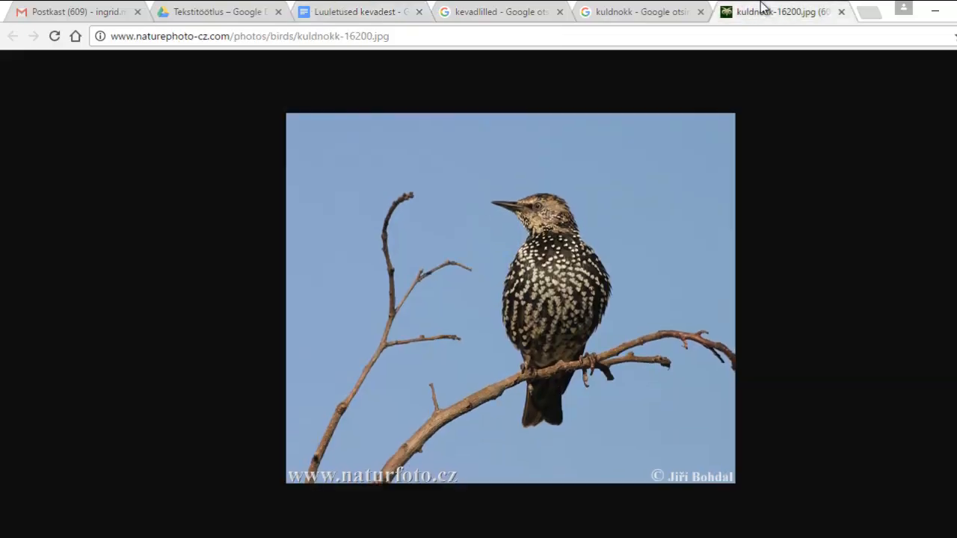
click(327, 39)
right_click(327, 45)
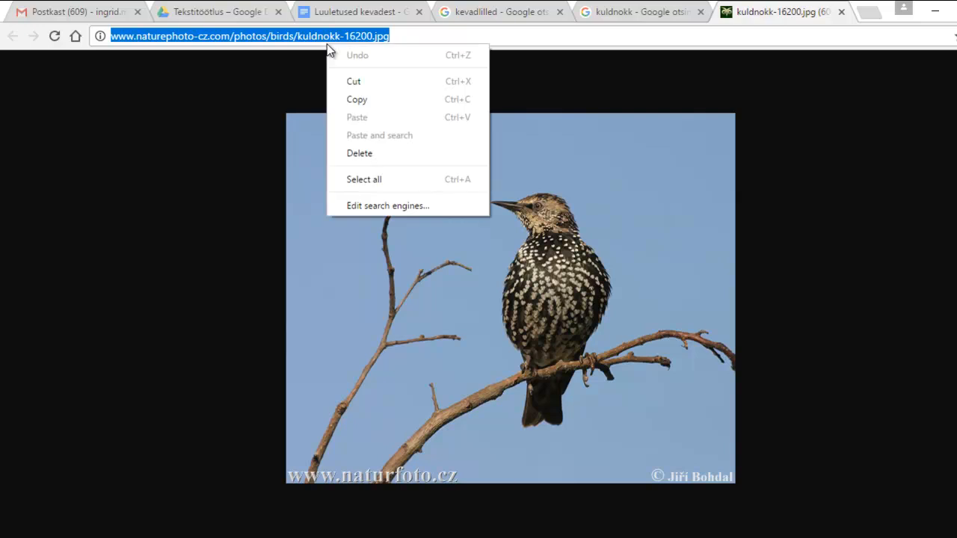
click(367, 100)
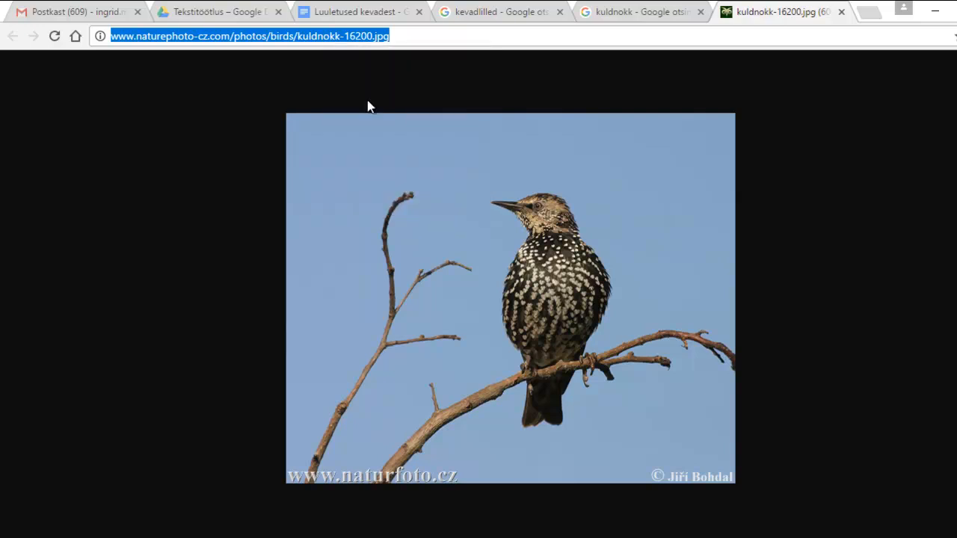
click(359, 13)
click(306, 501)
right_click(307, 500)
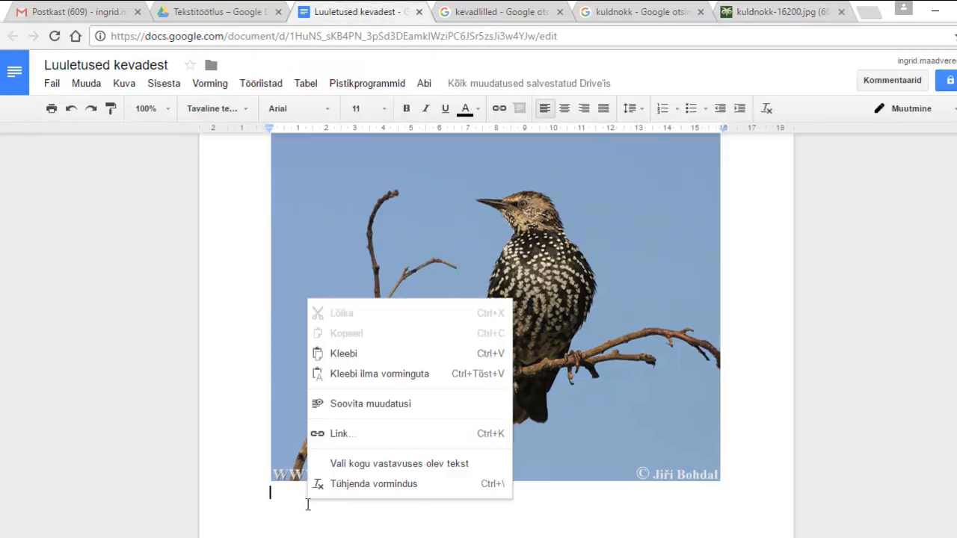
click(358, 365)
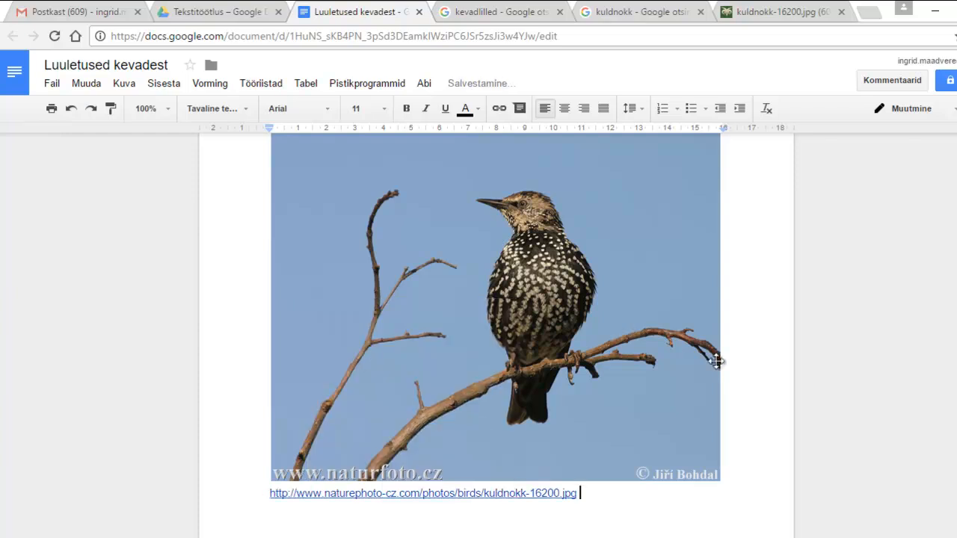
Review the document from the "KEVADE KUTSE" poem at its start down to the starling picture and its source link
scroll(716, 361, up, 15)
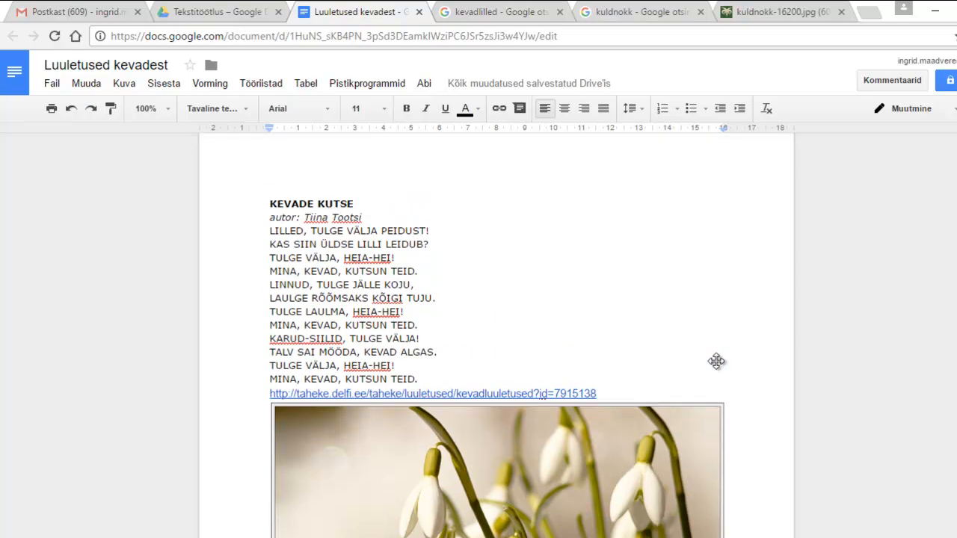
scroll(716, 361, down, 15)
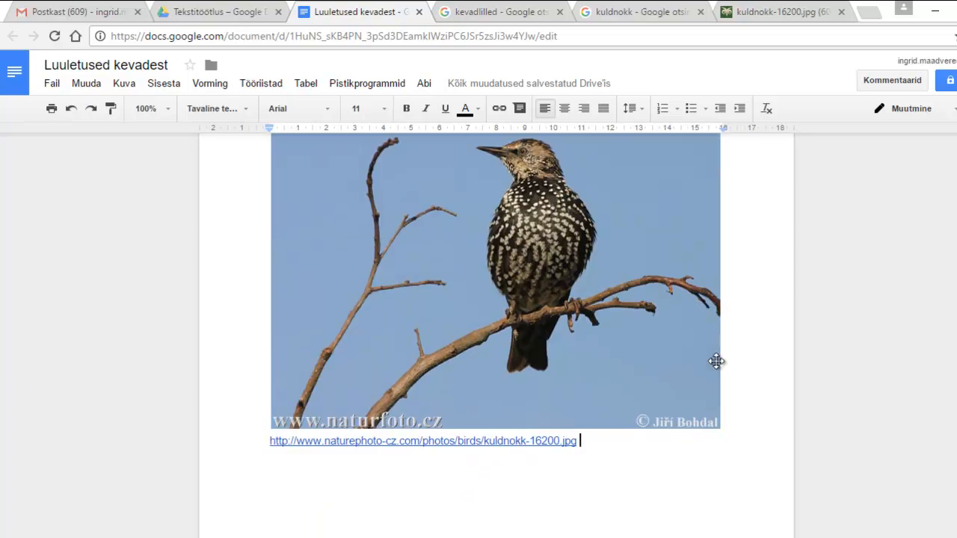
scroll(716, 361, up, 2)
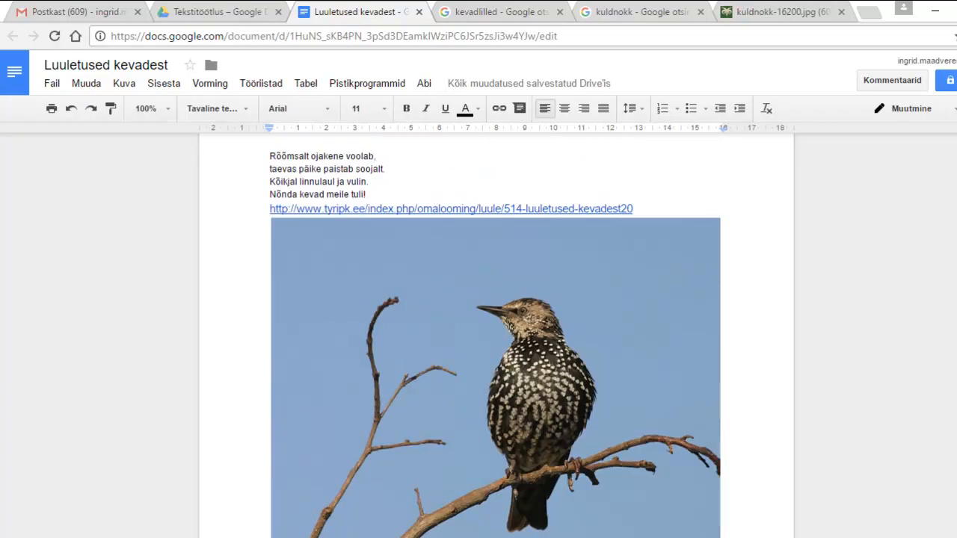